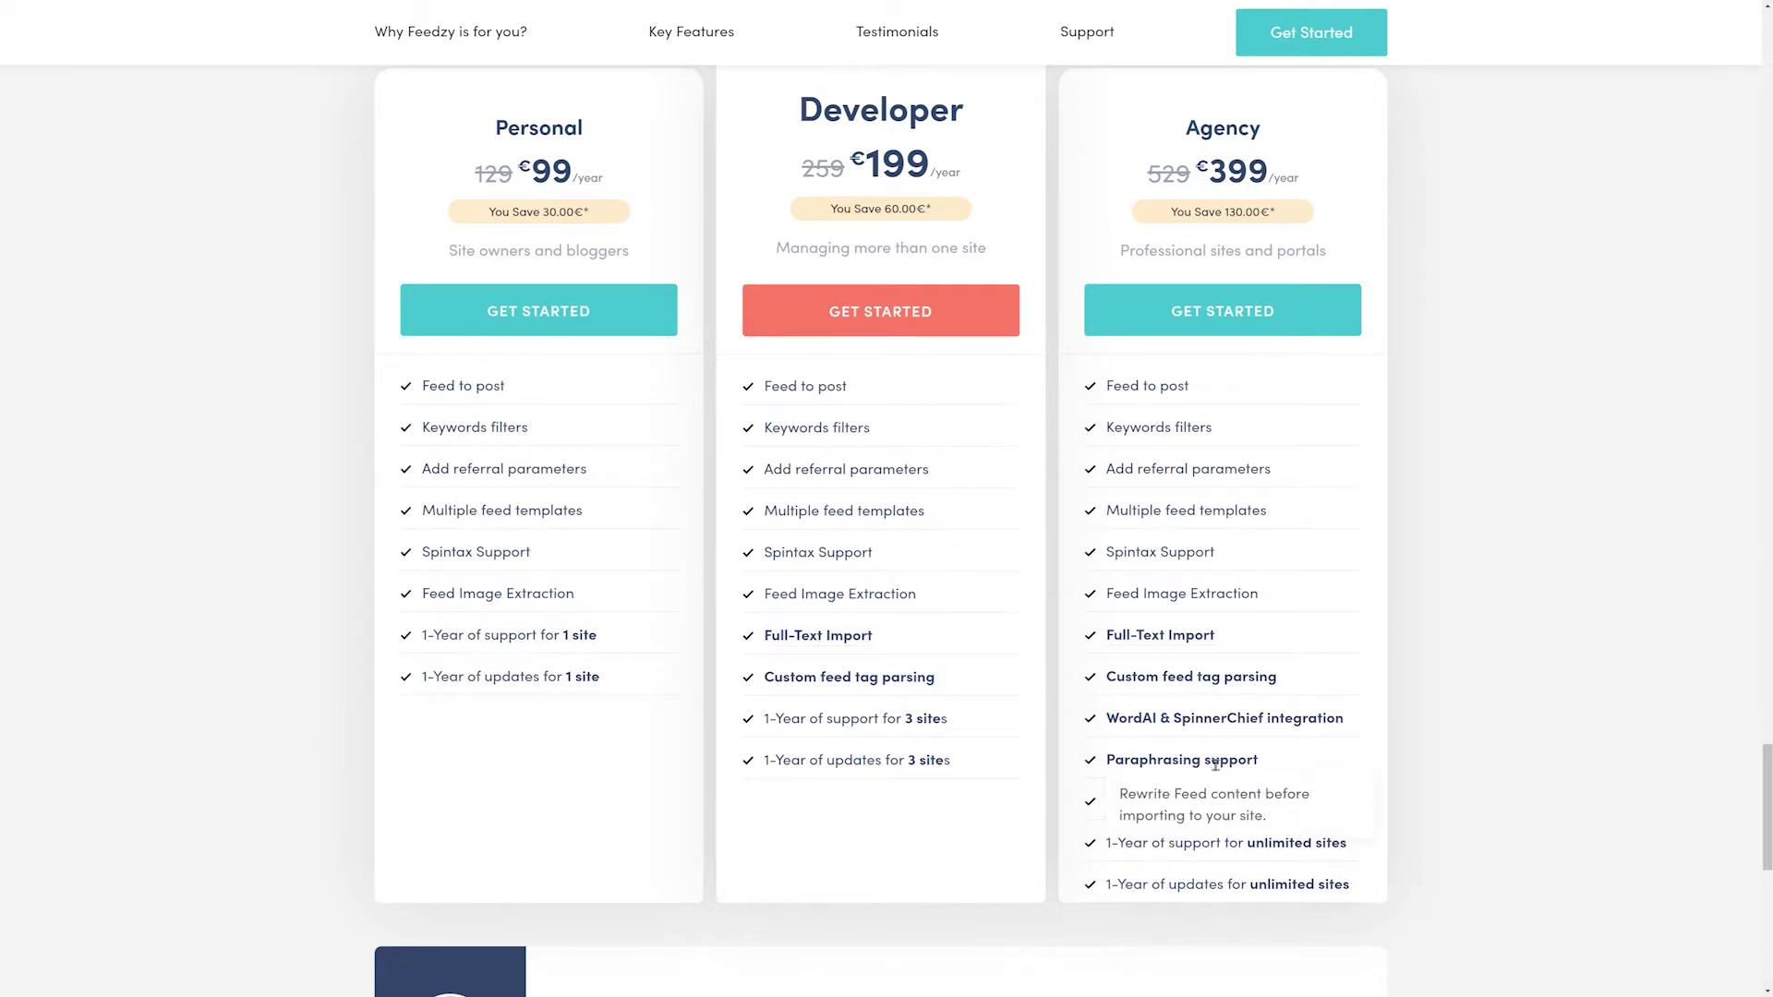
Step: Review the Agency plan's Paraphrasing support and Content translation features in the Feedzy pricing table
{"action": "mouse_move", "coordinate": [1187, 803]}
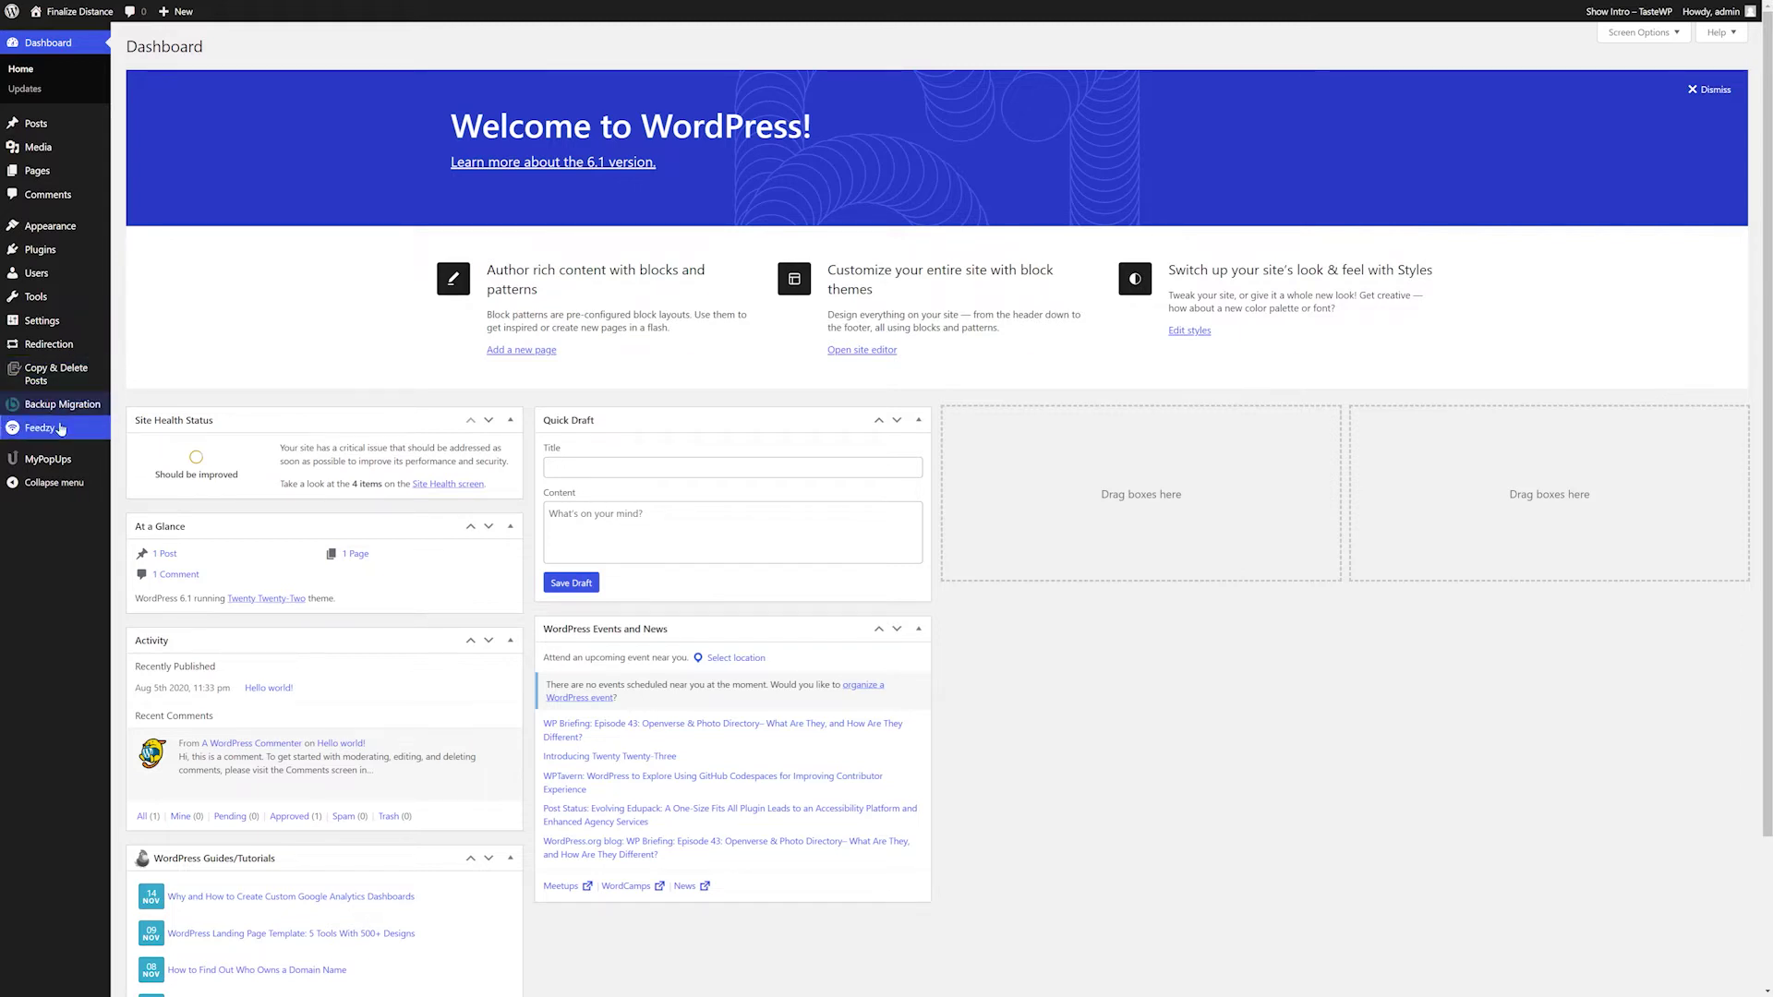
Step: Create a new Feedzy import named 'Tutorial'
{"action": "mouse_move", "coordinate": [49, 434]}
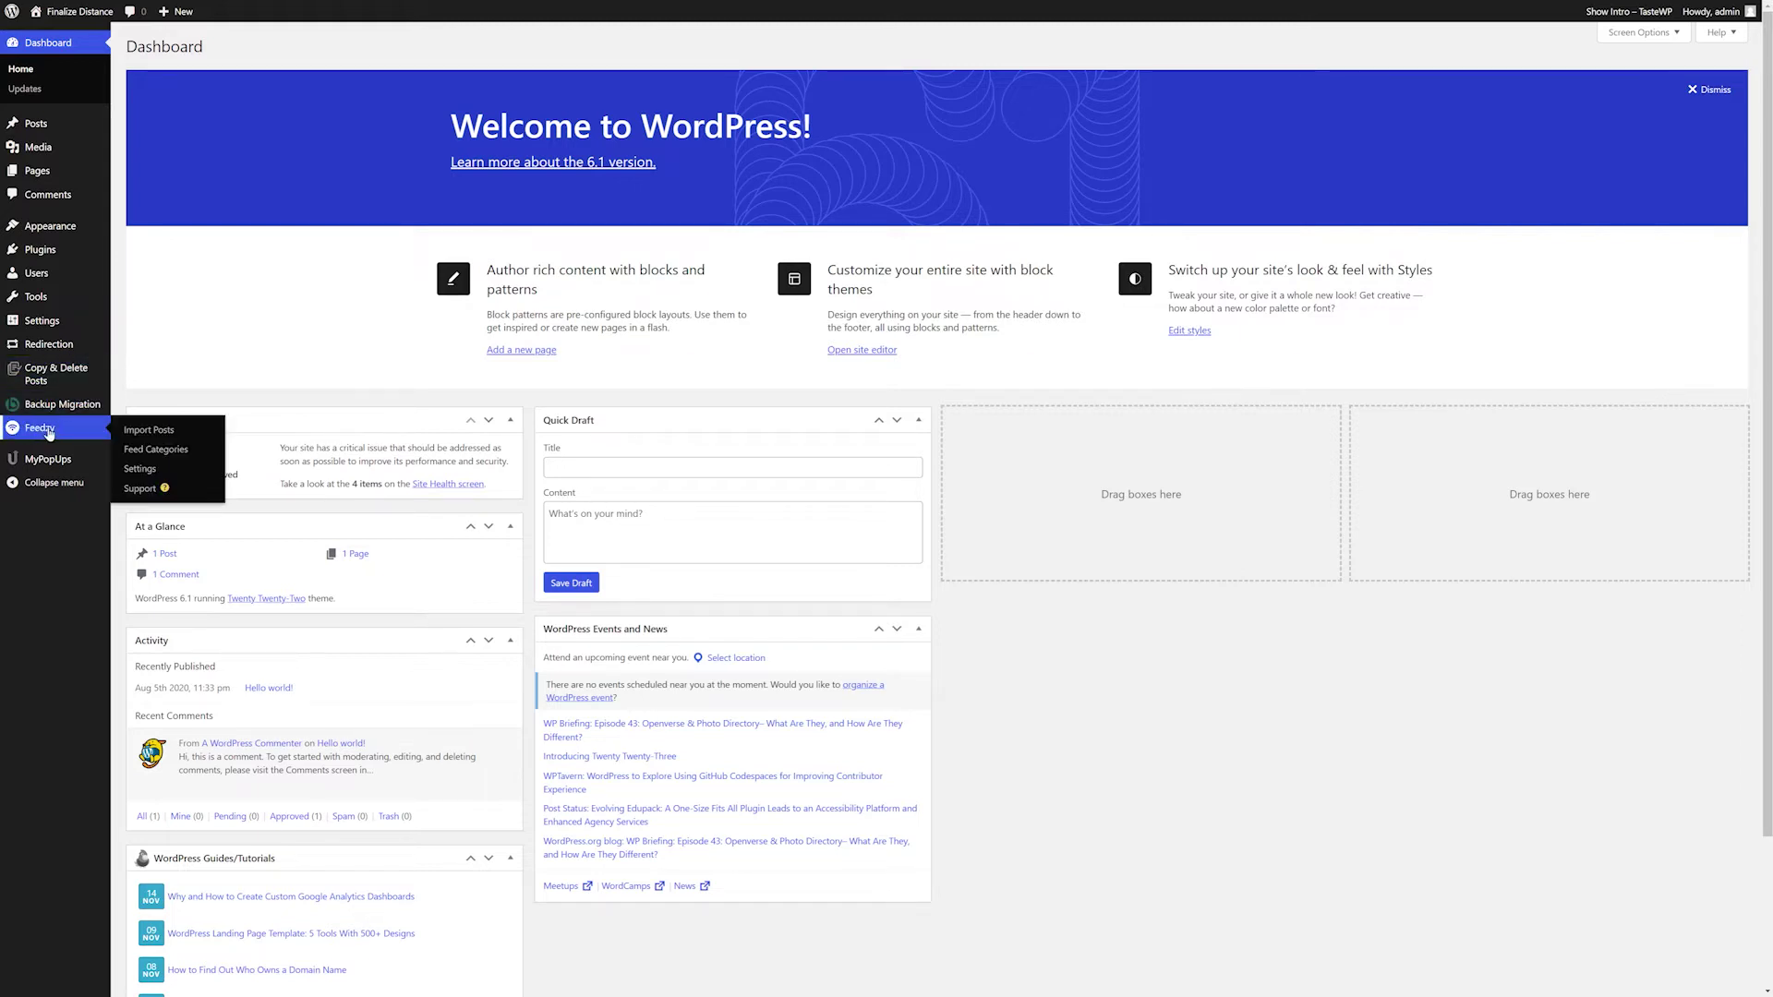
{"action": "left_click", "coordinate": [153, 434]}
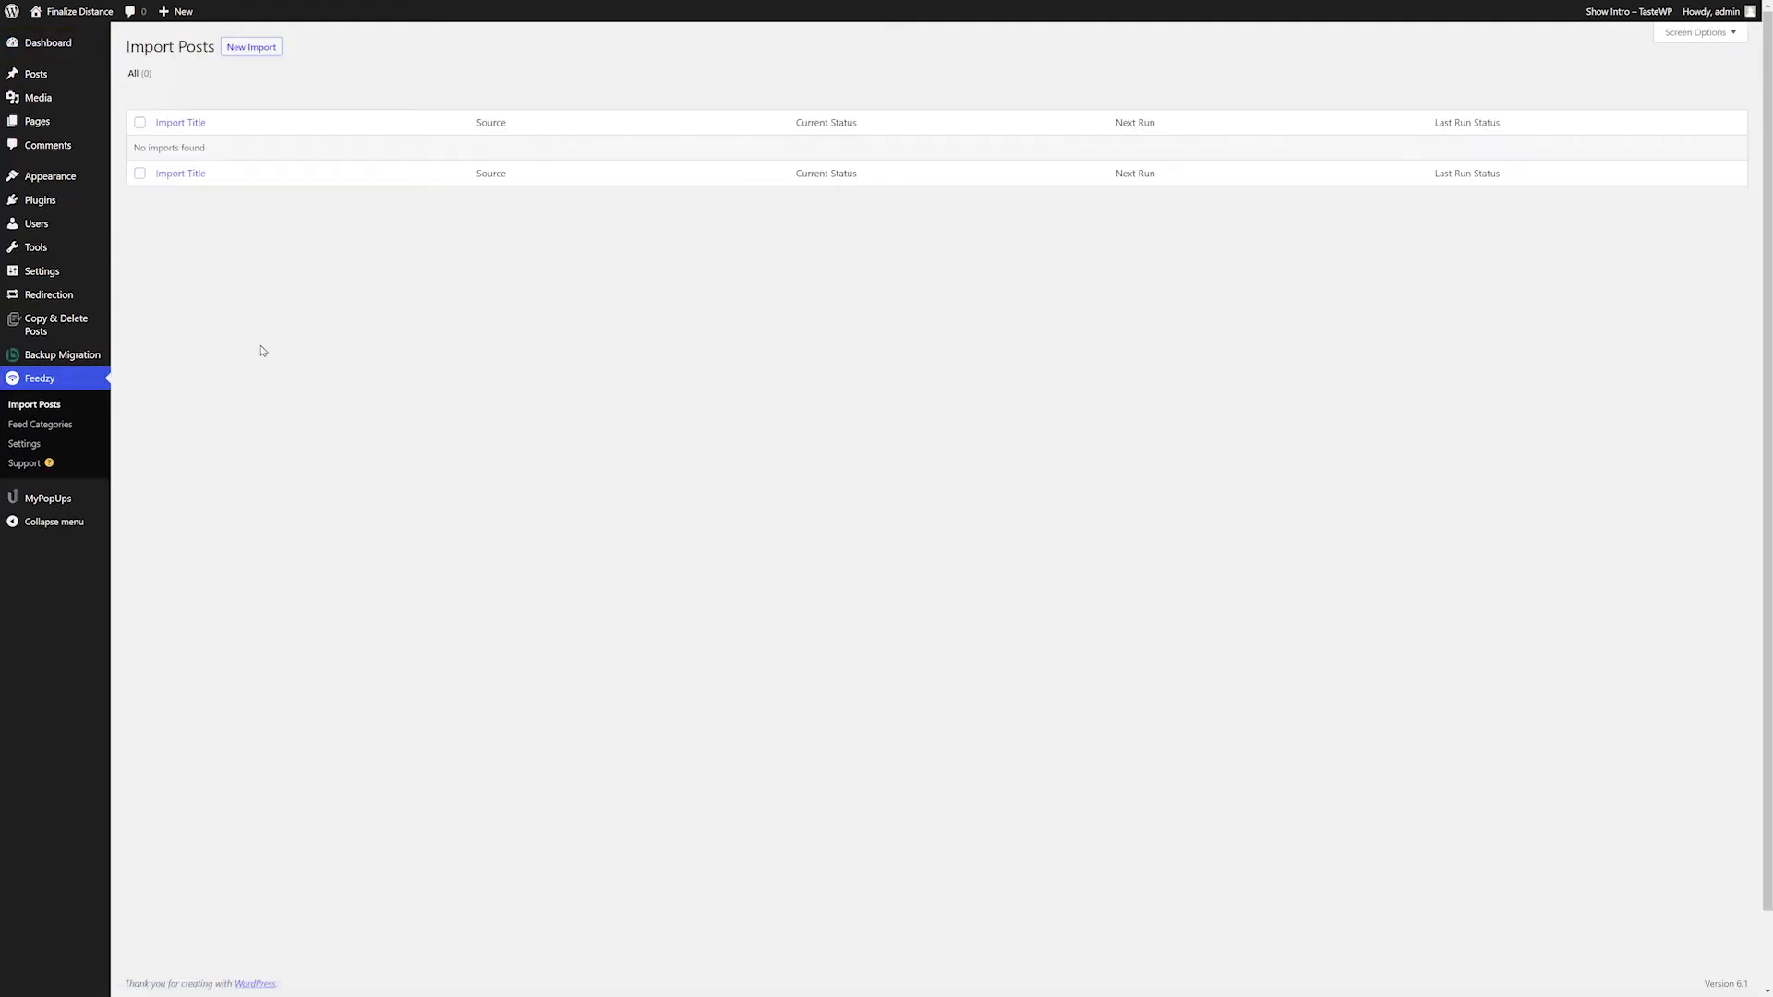
{"action": "left_click", "coordinate": [244, 46]}
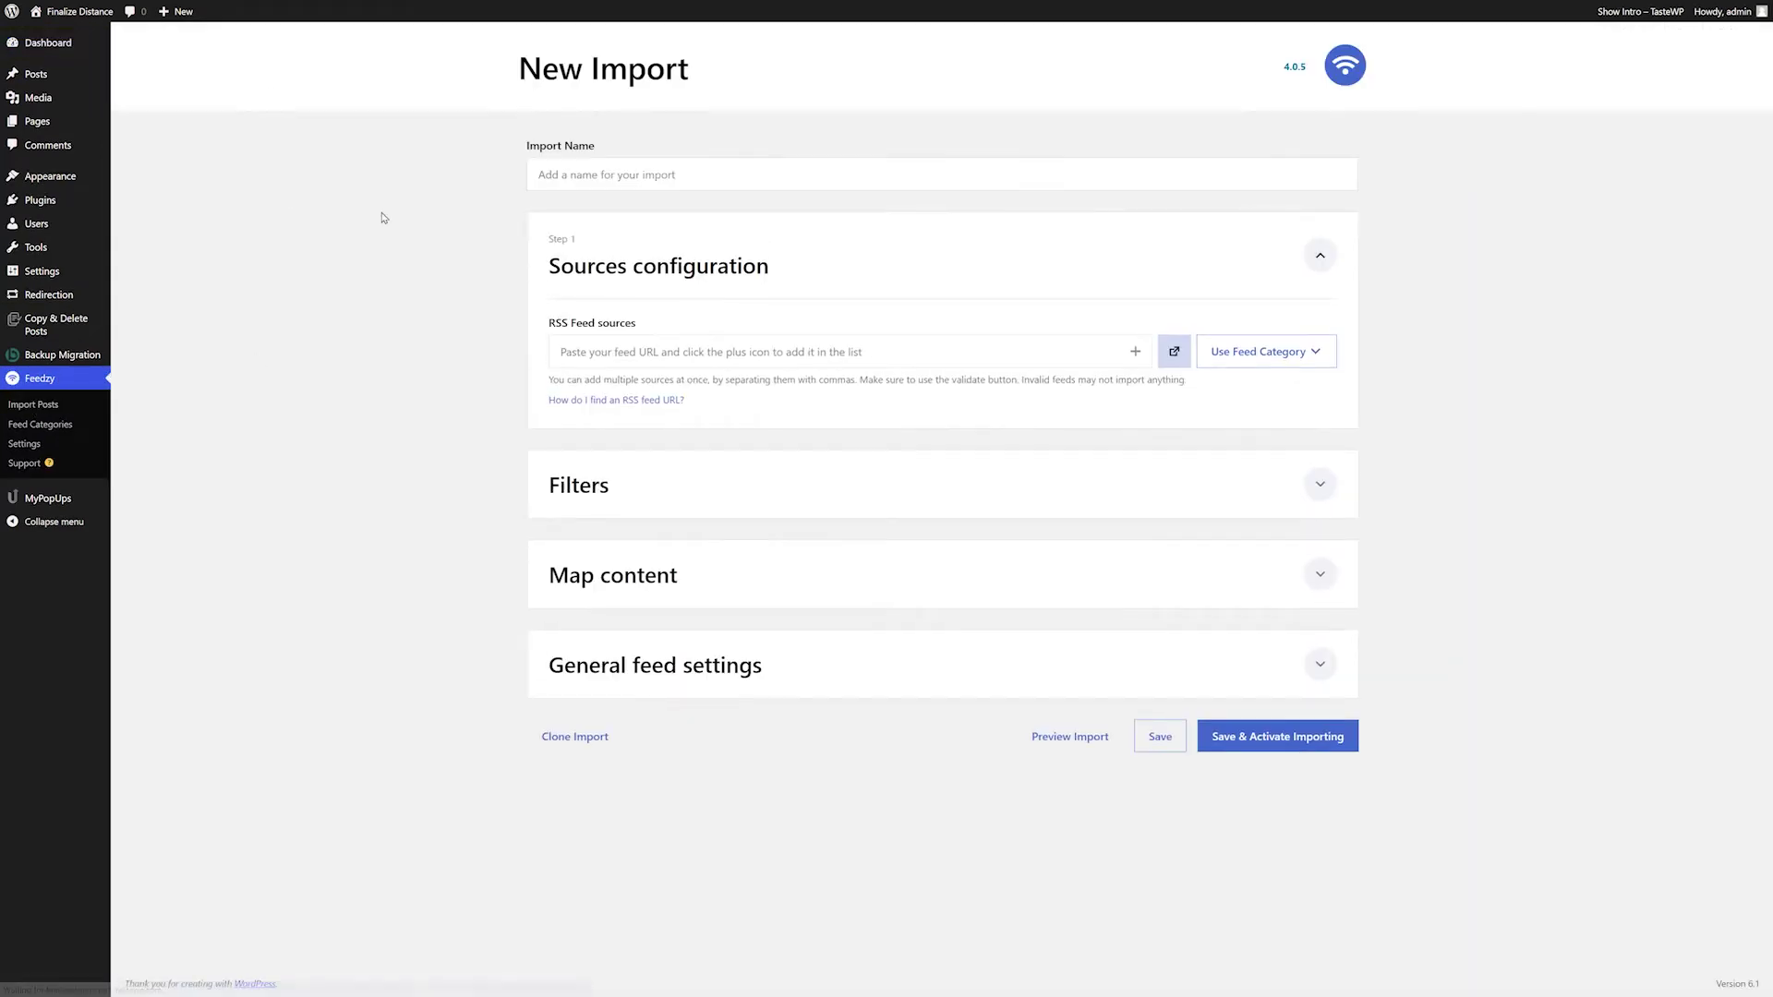
{"action": "left_click", "coordinate": [598, 168]}
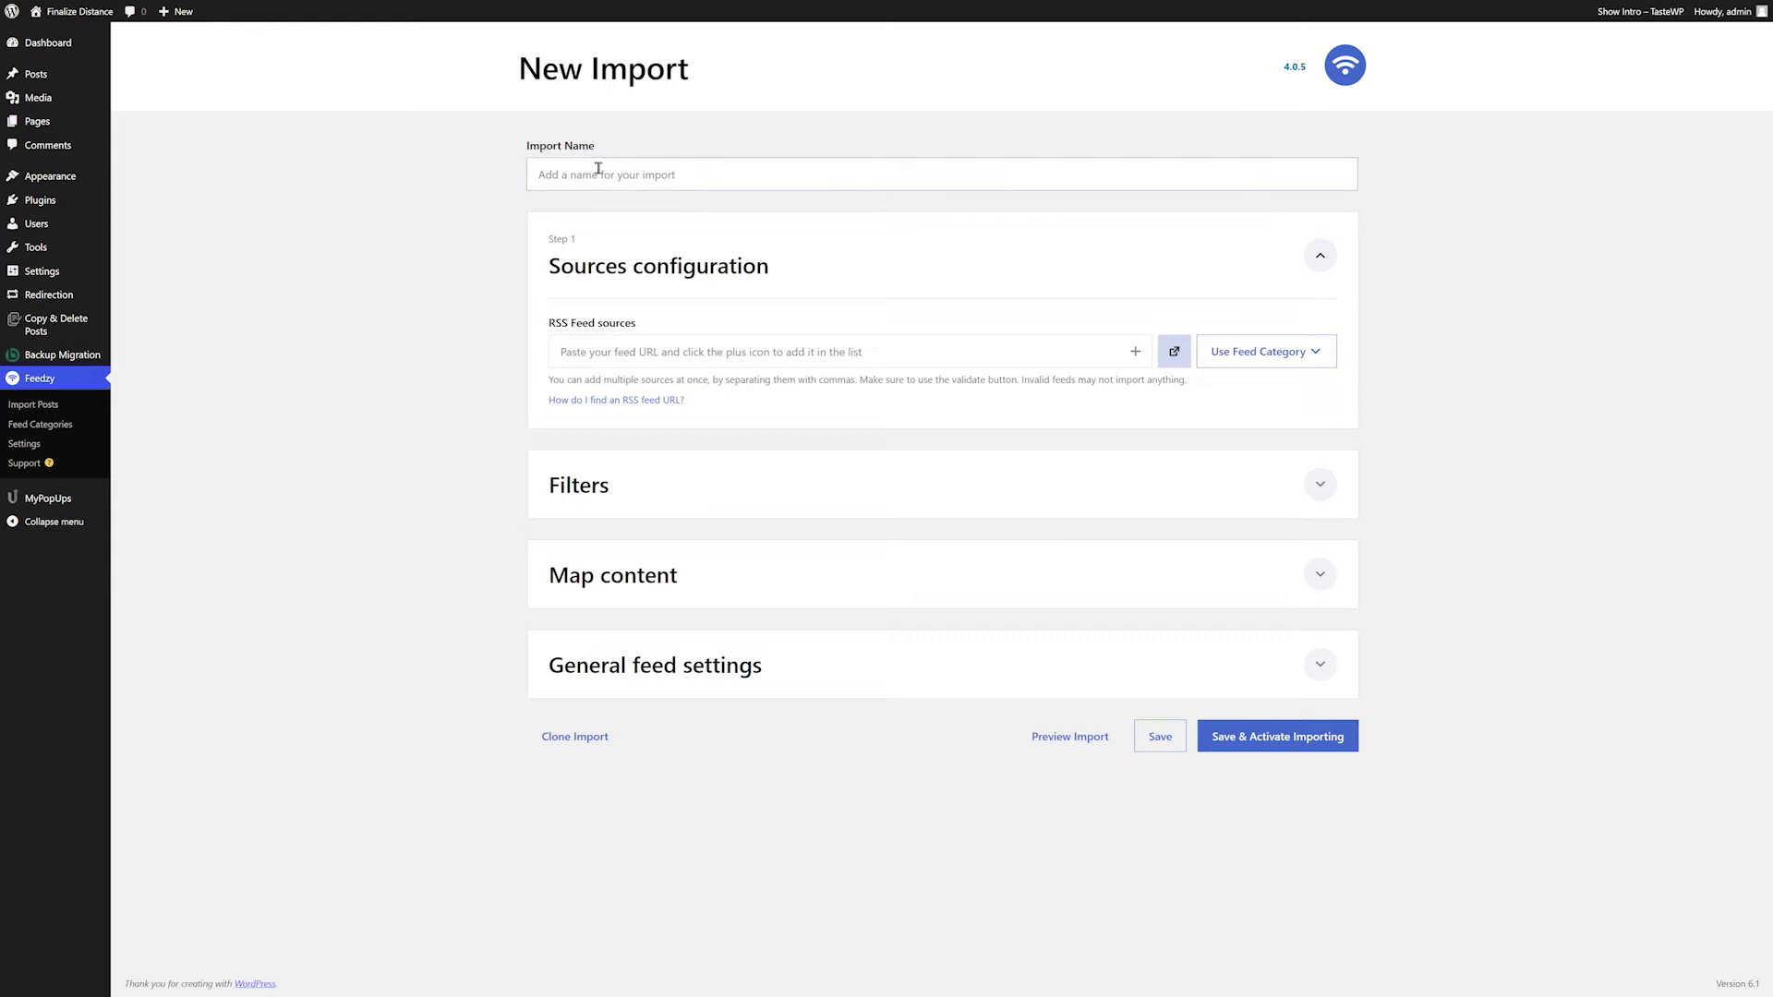
{"action": "type", "text": "Tutorial"}
{"action": "left_click", "coordinate": [742, 355]}
{"action": "type", "text": "https://yourdreamcoffee.com/feed/"}
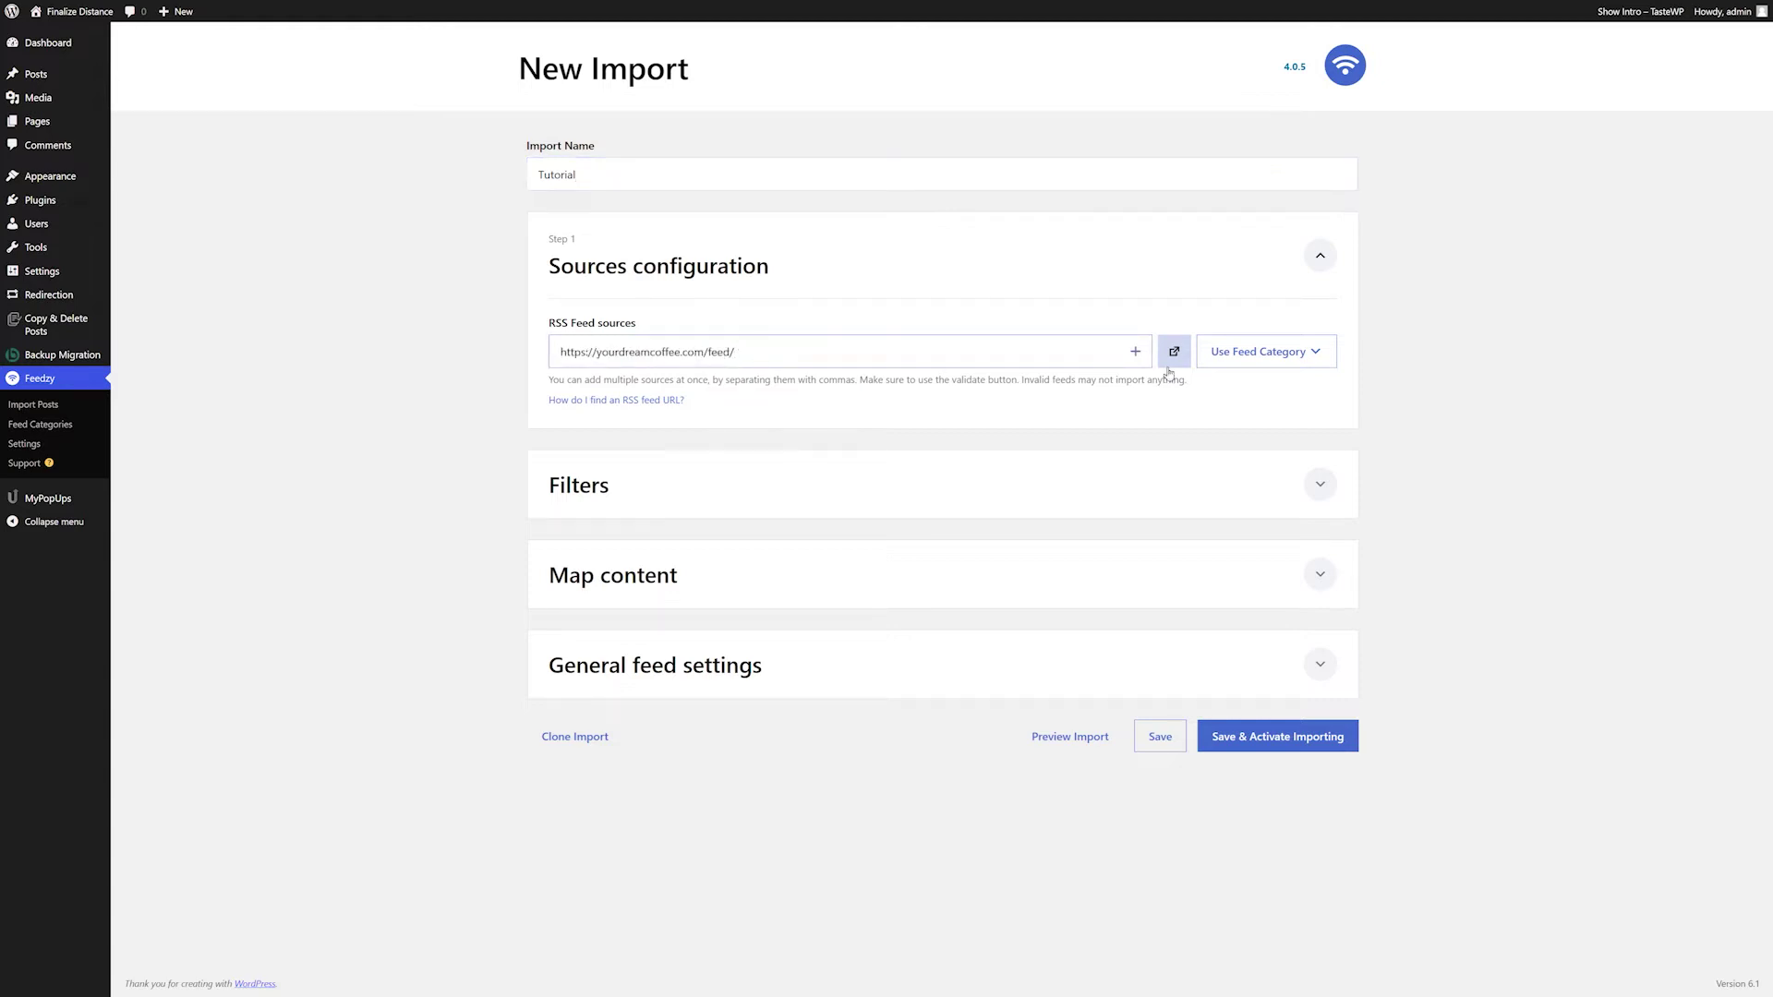
{"action": "left_click", "coordinate": [1142, 355]}
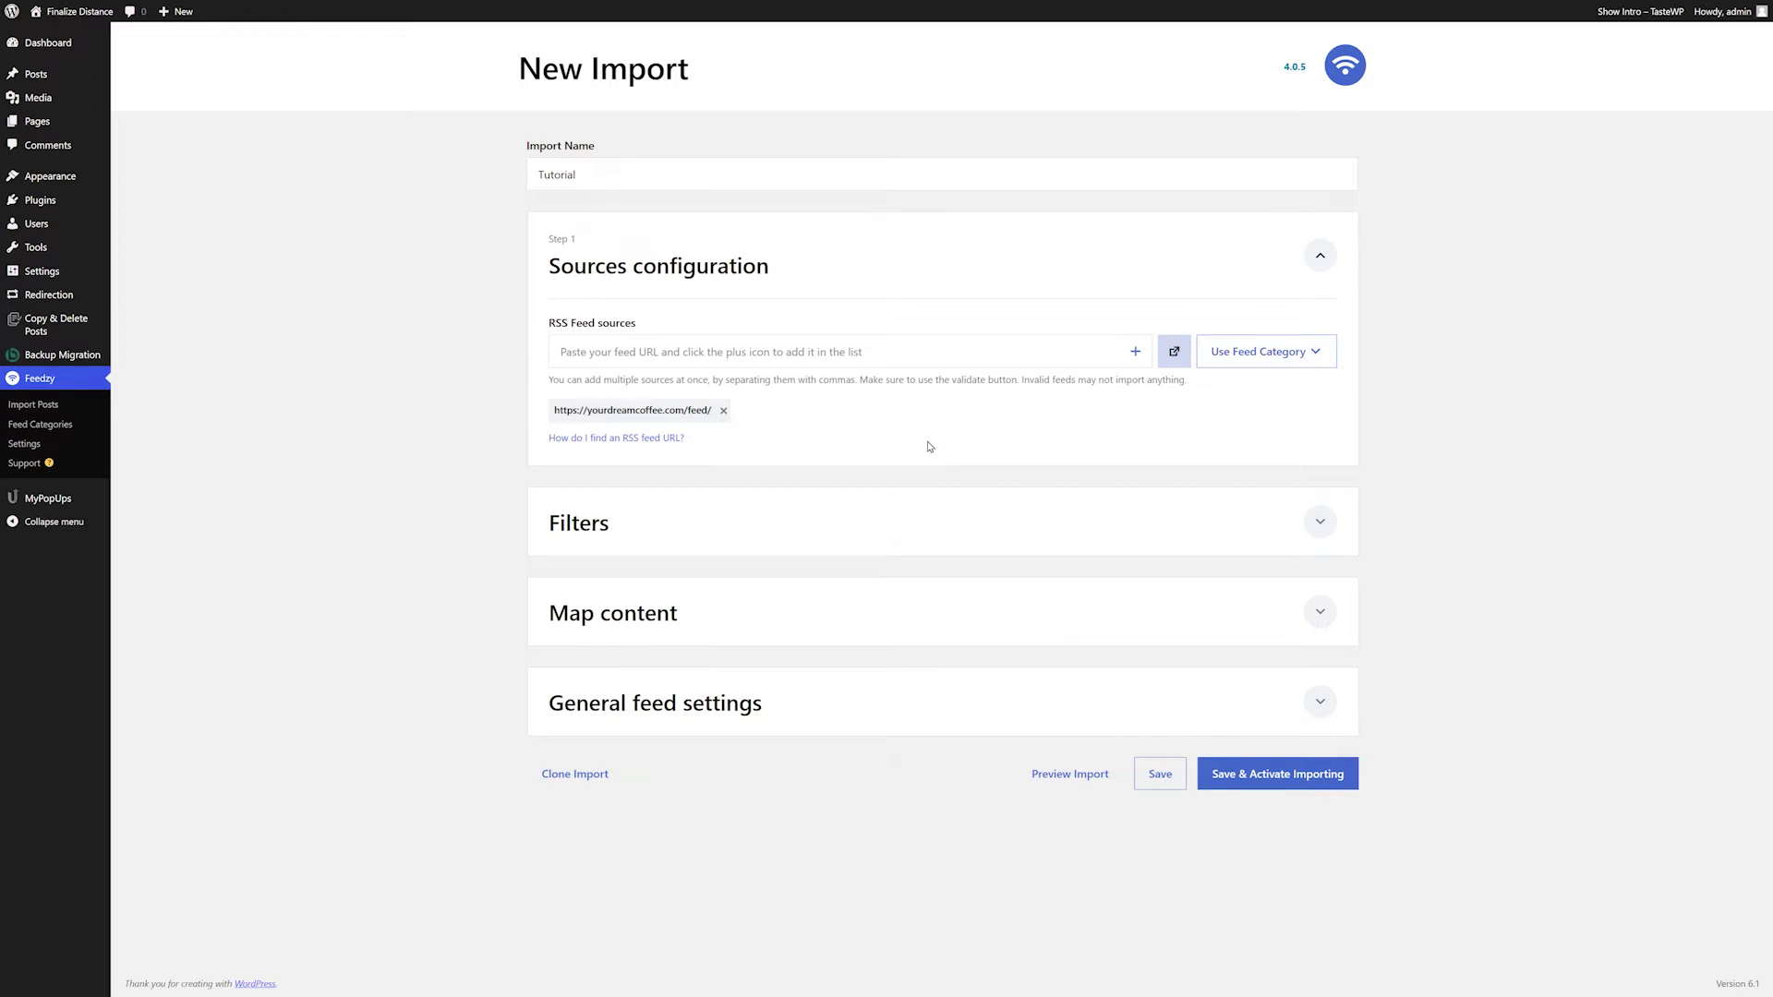
{"action": "left_click", "coordinate": [803, 630]}
Step: Scroll down to the Tutorial import's Post Title and Content mappings
{"action": "scroll", "coordinate": [471, 507], "scroll_direction": "down", "scroll_amount": 4}
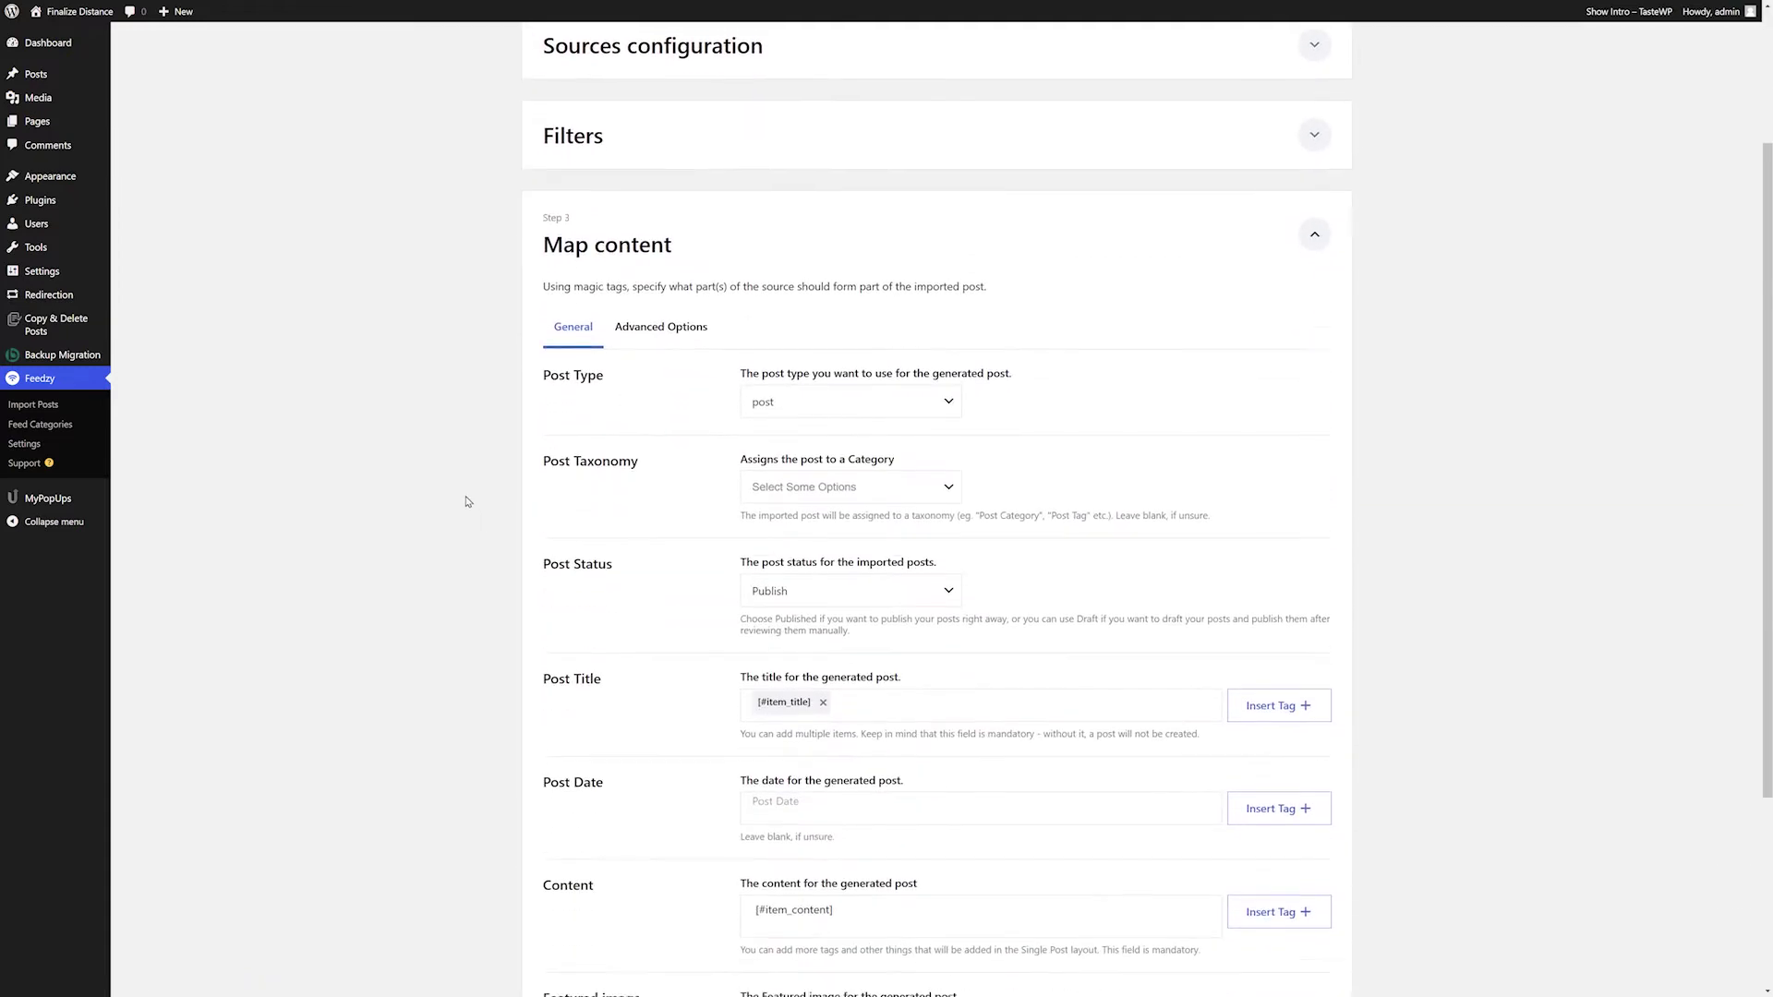
{"action": "scroll", "coordinate": [467, 502], "scroll_direction": "down", "scroll_amount": 1}
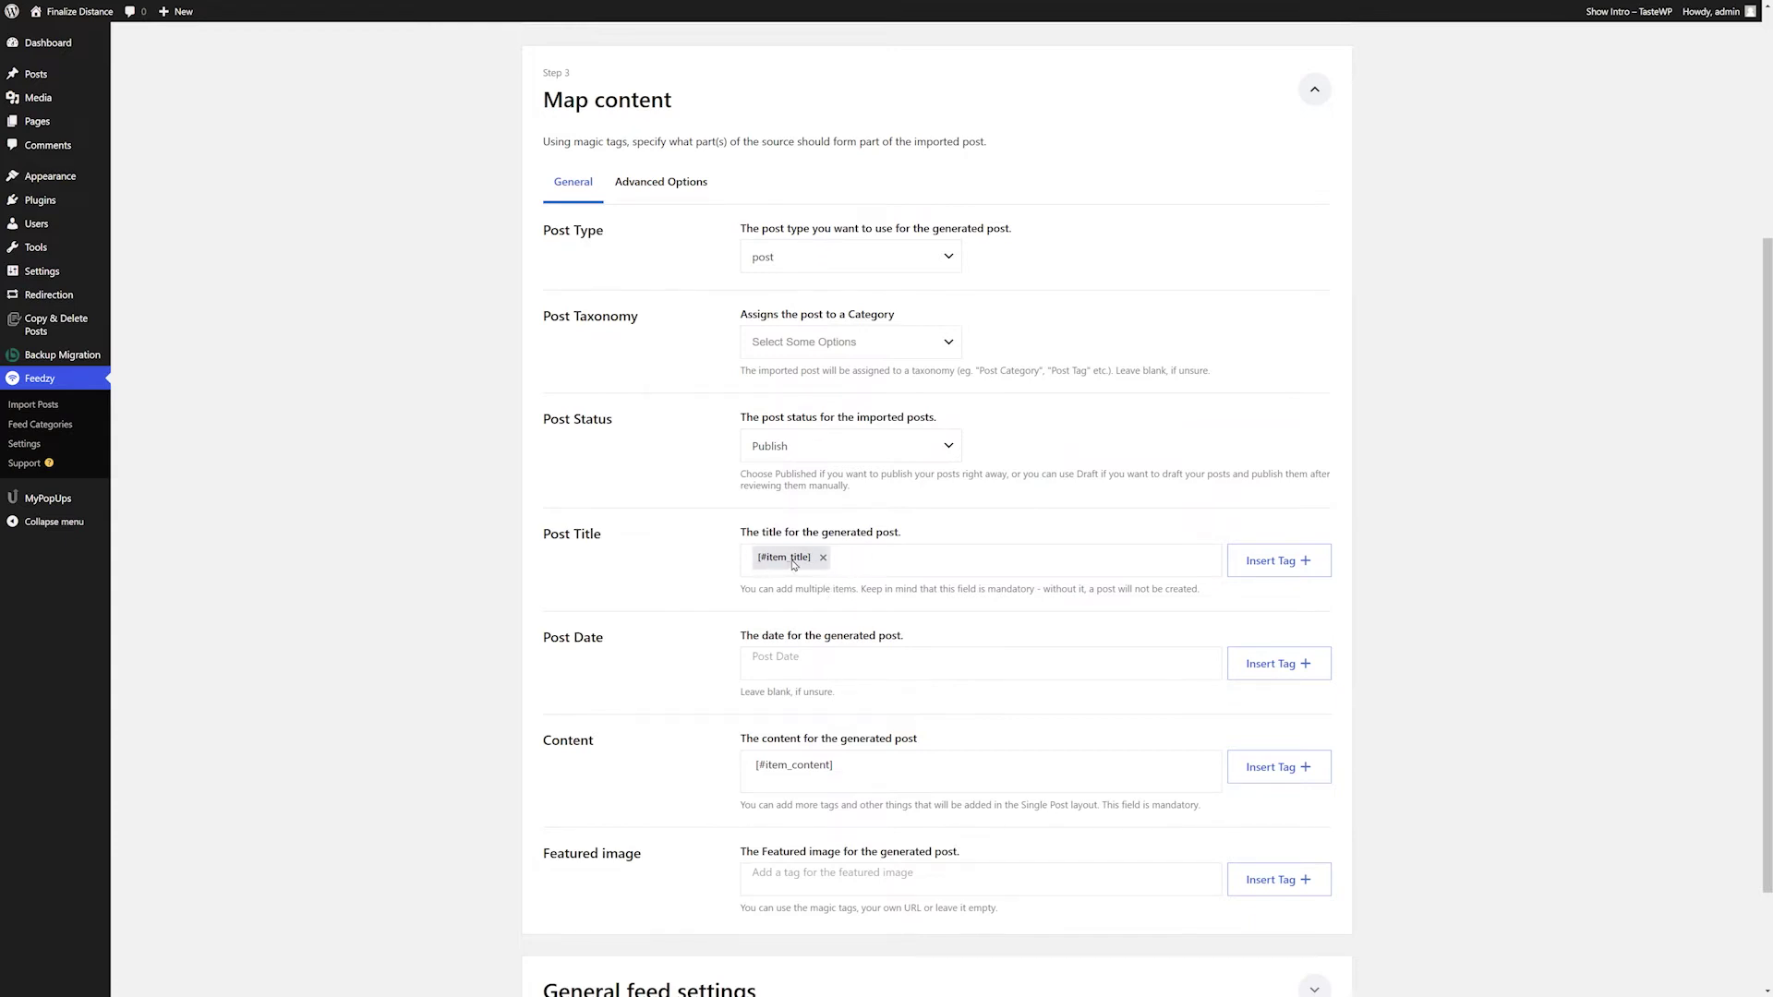
Step: Set Post Title to '{check out | see how | take a look at}' [#item_title] 'for {updated | interesting} information'
{"action": "left_click", "coordinate": [823, 557]}
{"action": "type", "text": "["}
{"action": "type", "text": "check out | "}
{"action": "type", "text": "see how | take a "}
{"action": "type", "text": "look at}"}
{"action": "key", "text": "Return"}
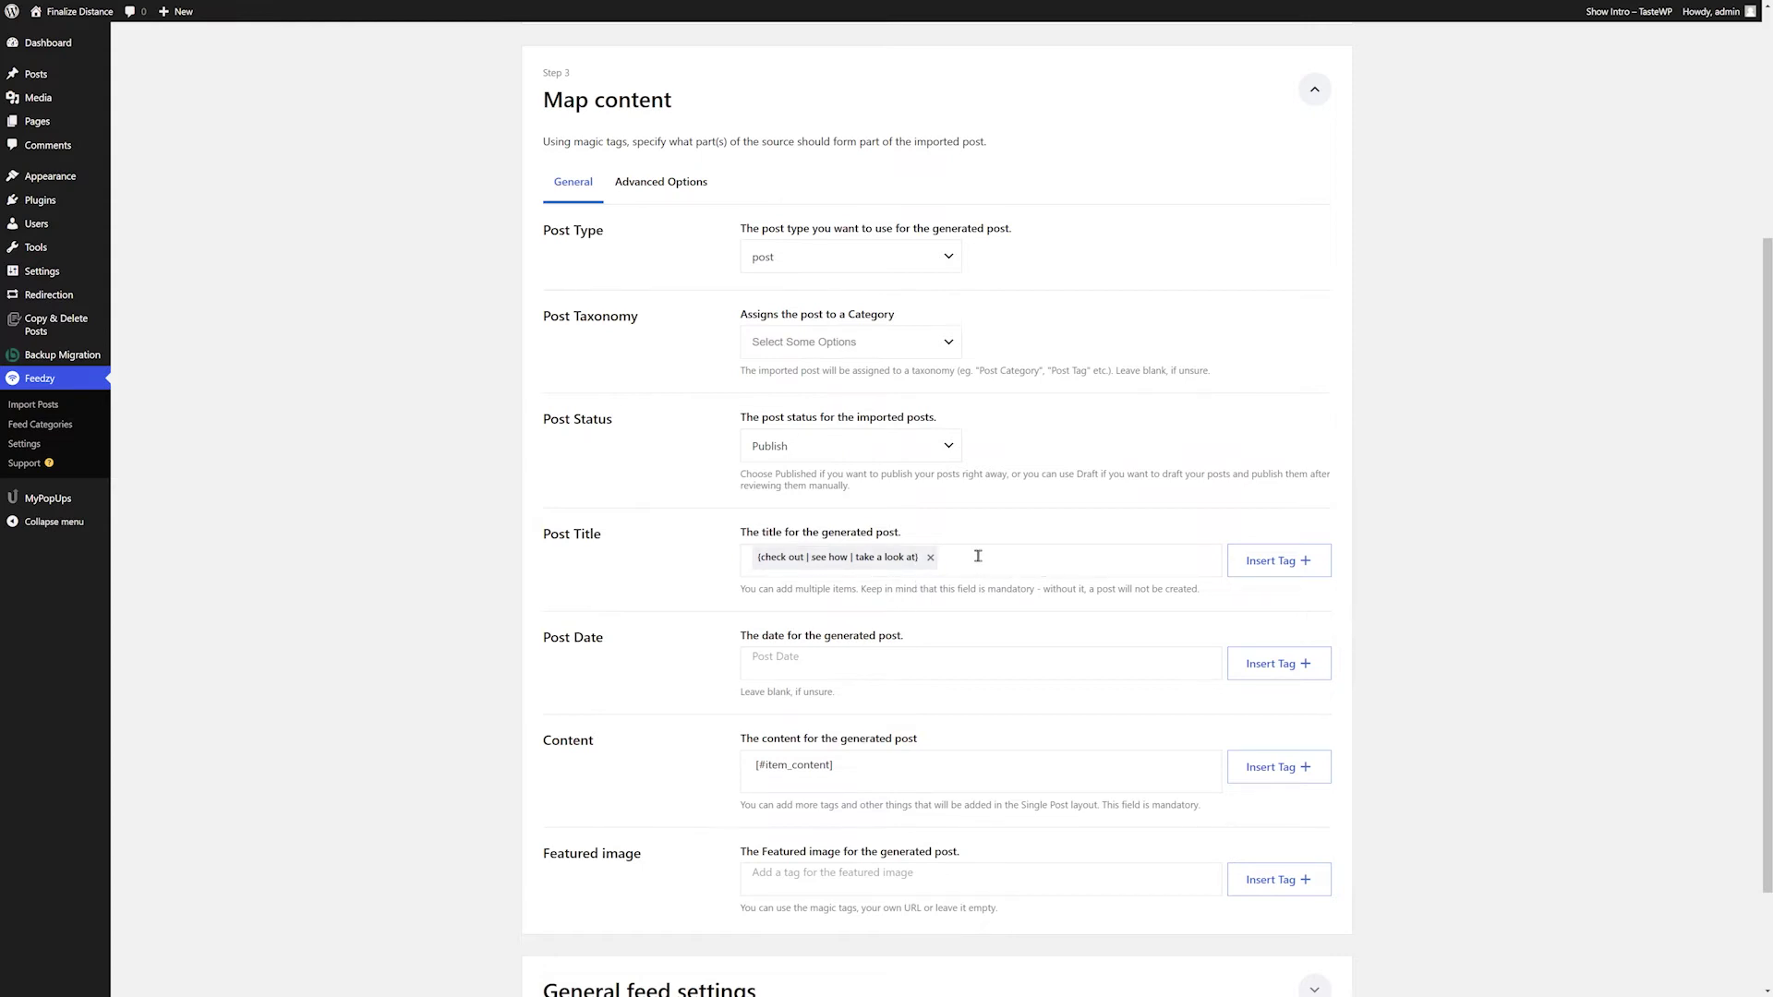
{"action": "left_click", "coordinate": [1290, 560]}
{"action": "left_click", "coordinate": [1230, 605]}
{"action": "type", "text": "for {updated | interesting} information"}
{"action": "key", "text": "Return"}
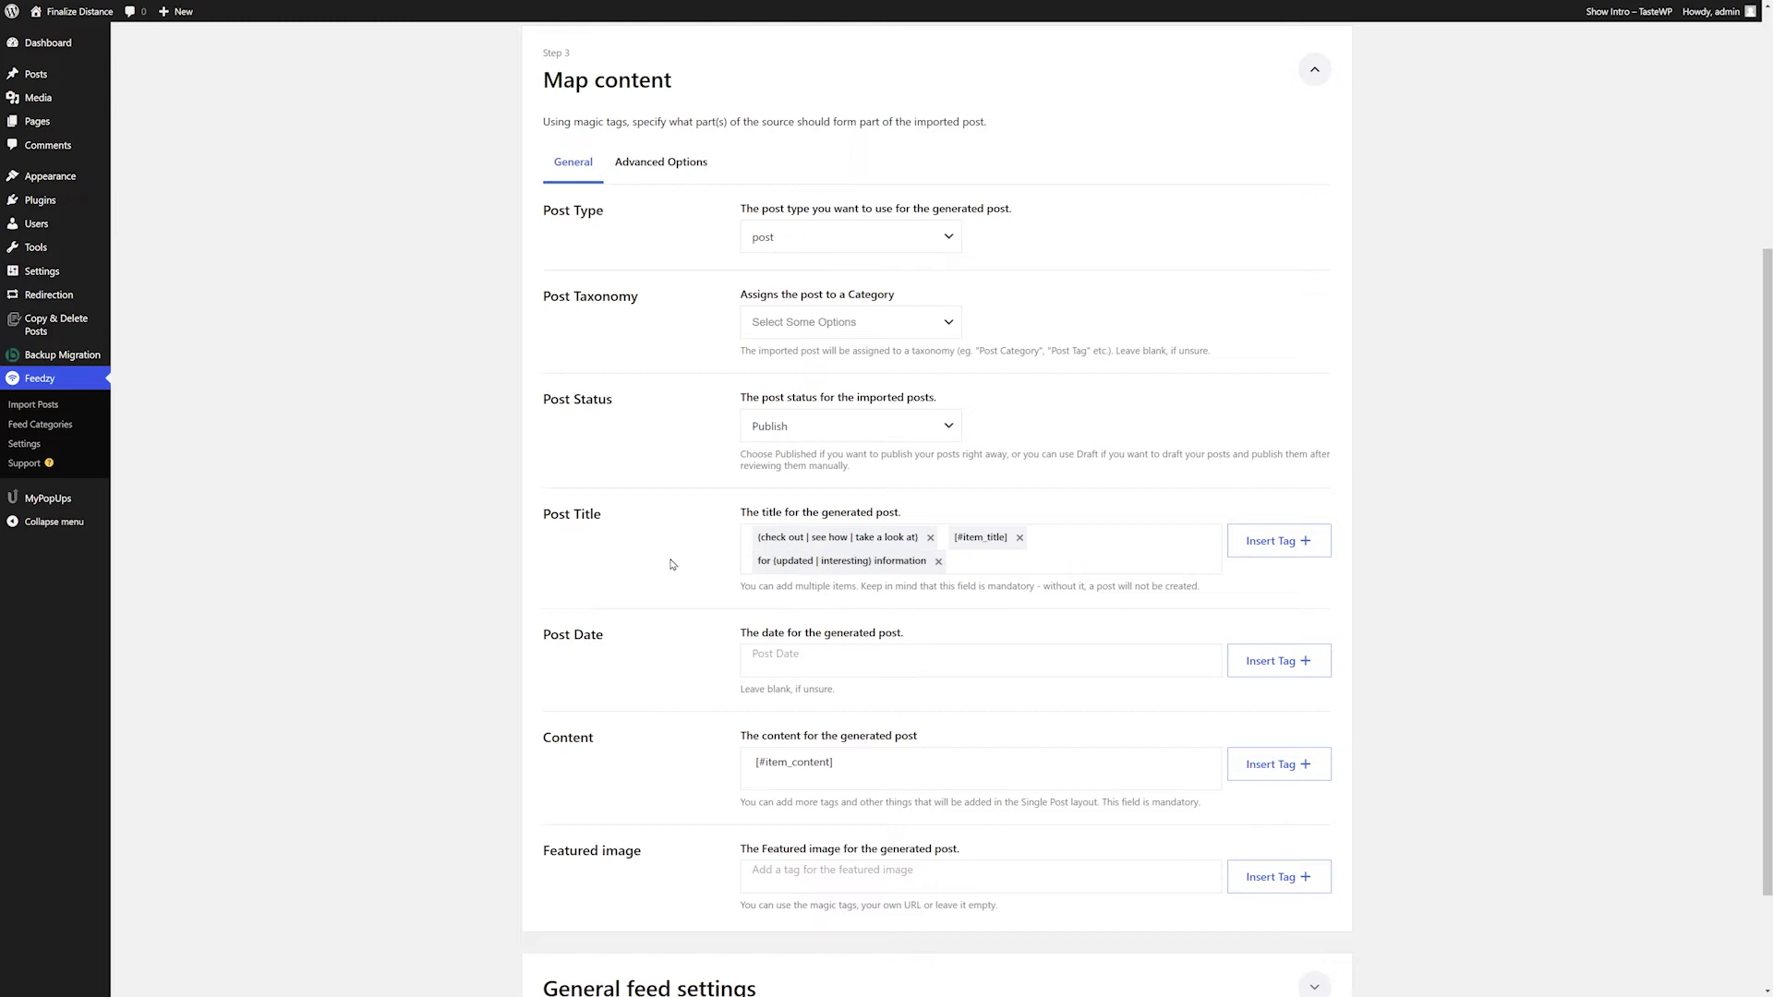
Step: Add lines 'Do you want to {know | learn} more?' and 'Then click this link.' below [#item_content]
{"action": "scroll", "coordinate": [683, 590], "scroll_direction": "down", "scroll_amount": 1}
{"action": "left_click", "coordinate": [836, 699]}
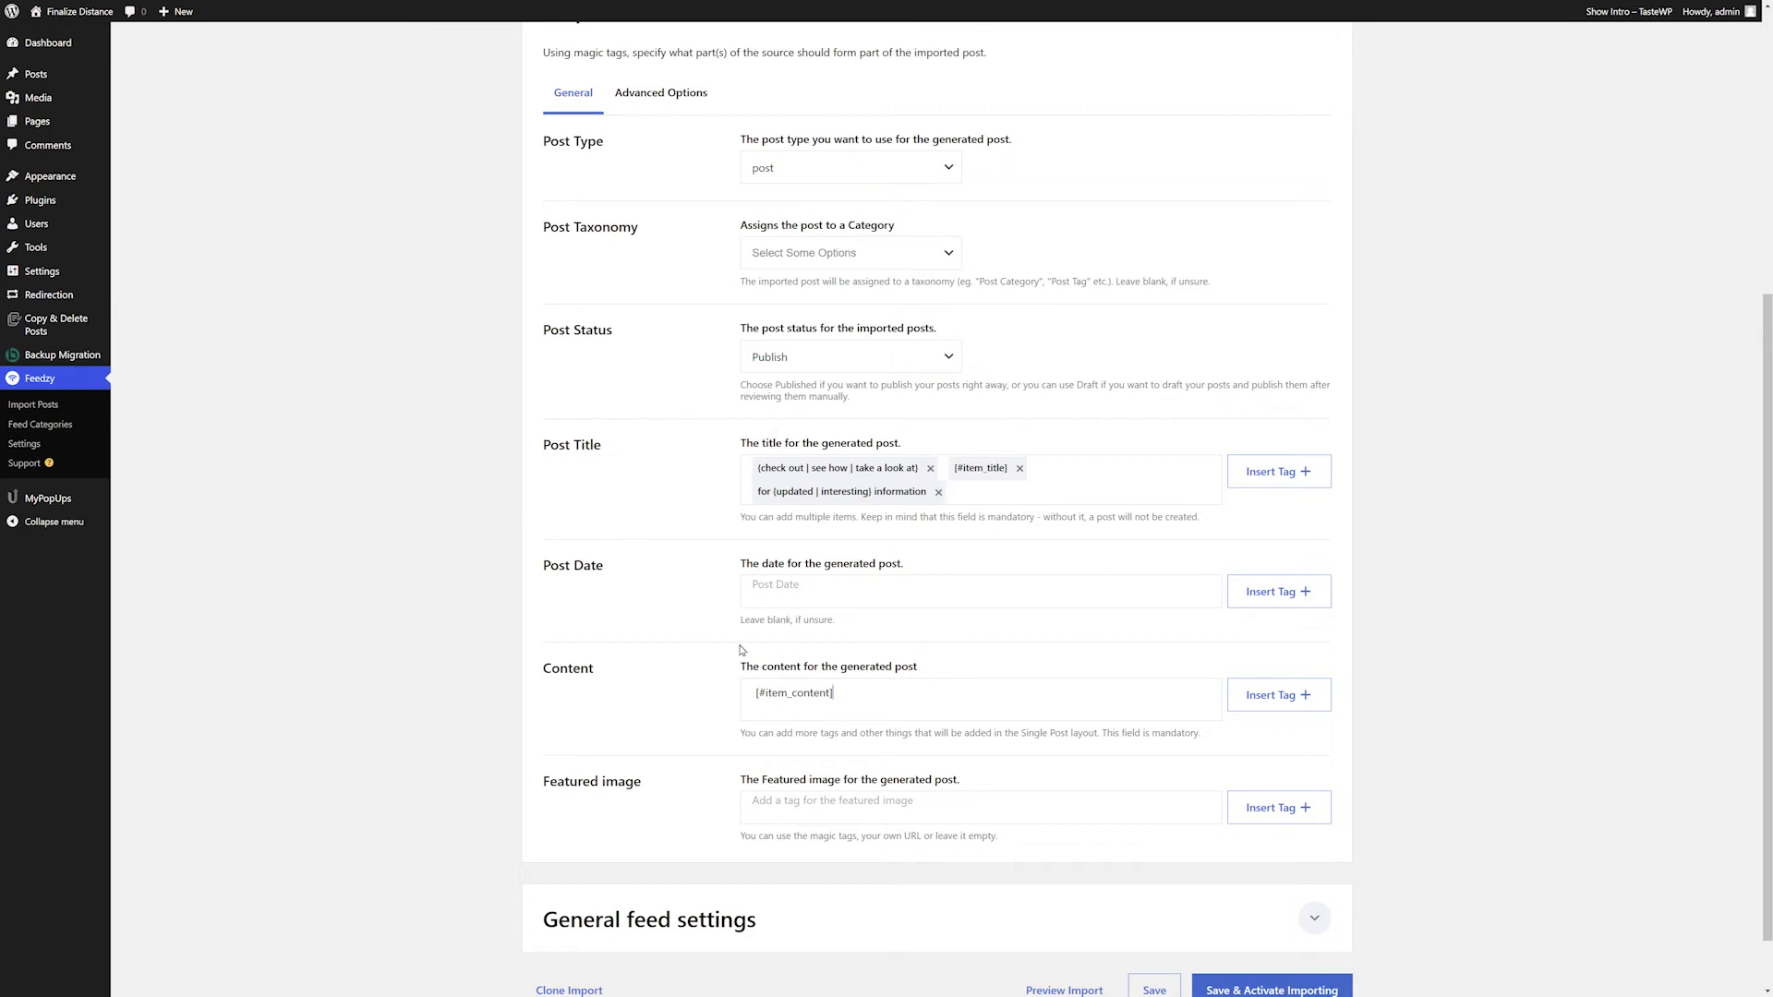
{"action": "key", "text": "Return"}
{"action": "type", "text": "Do yo"}
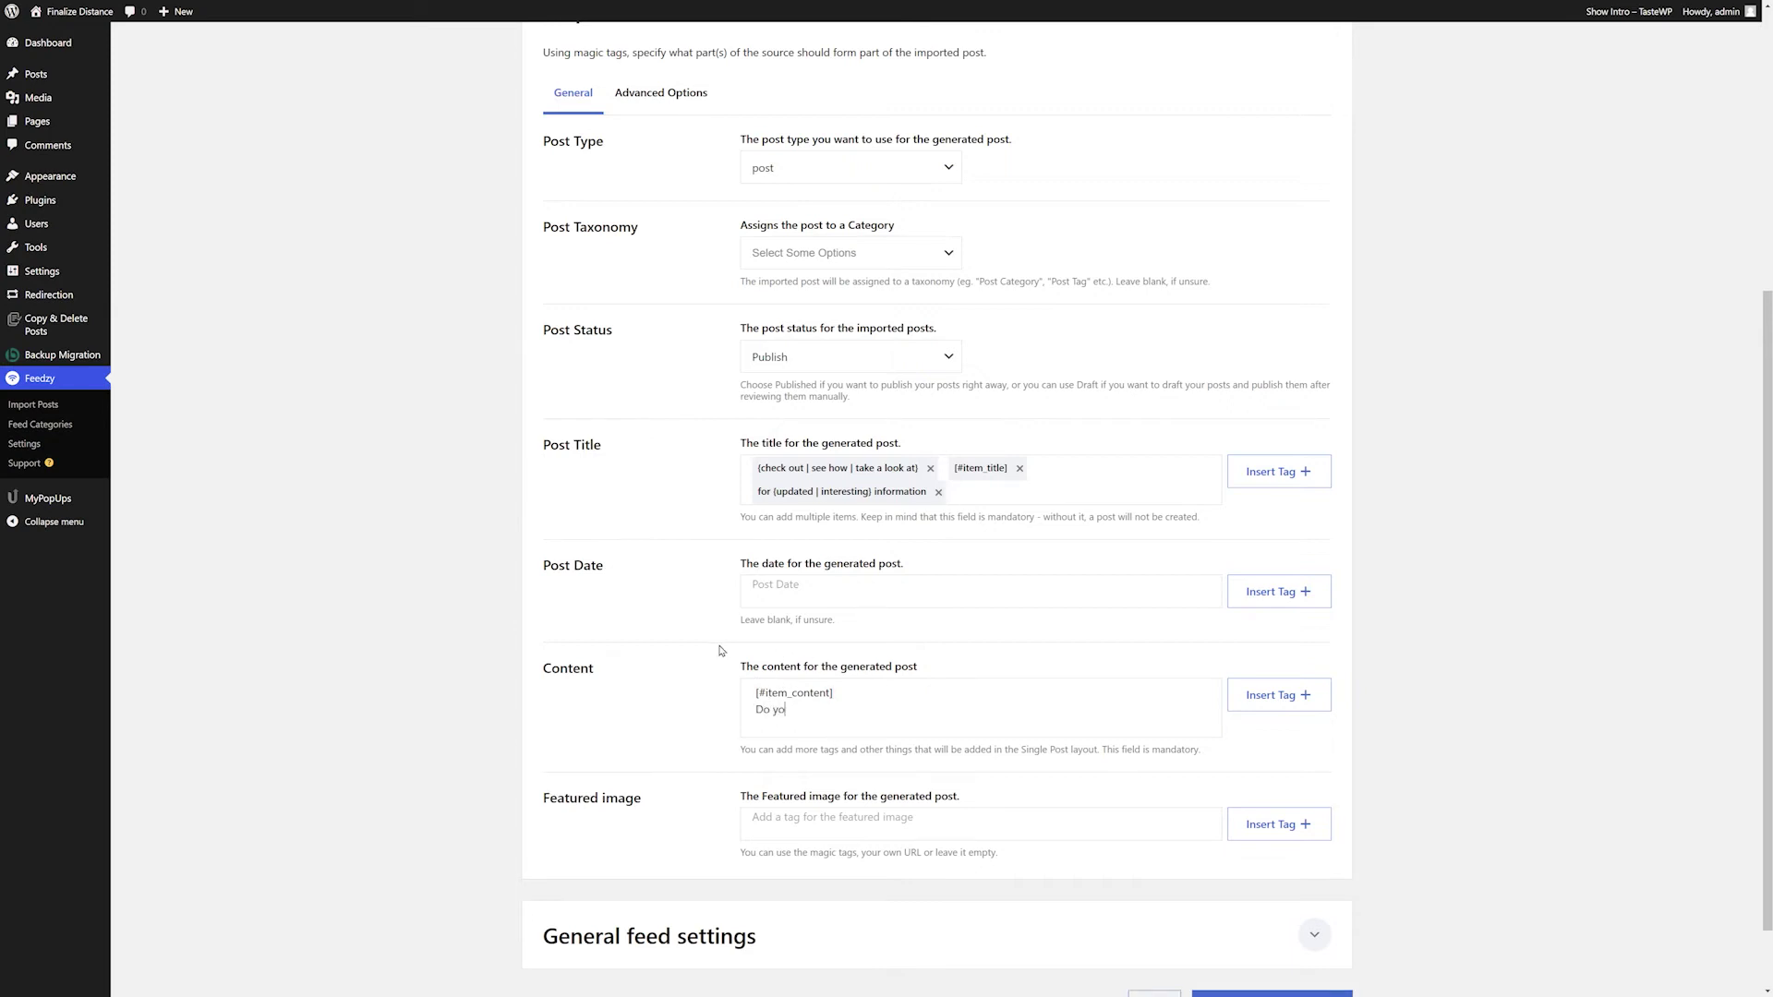
{"action": "type", "text": "u want to (know | learn} more?"}
{"action": "key", "text": "Return"}
{"action": "type", "text": "Then click this link."}
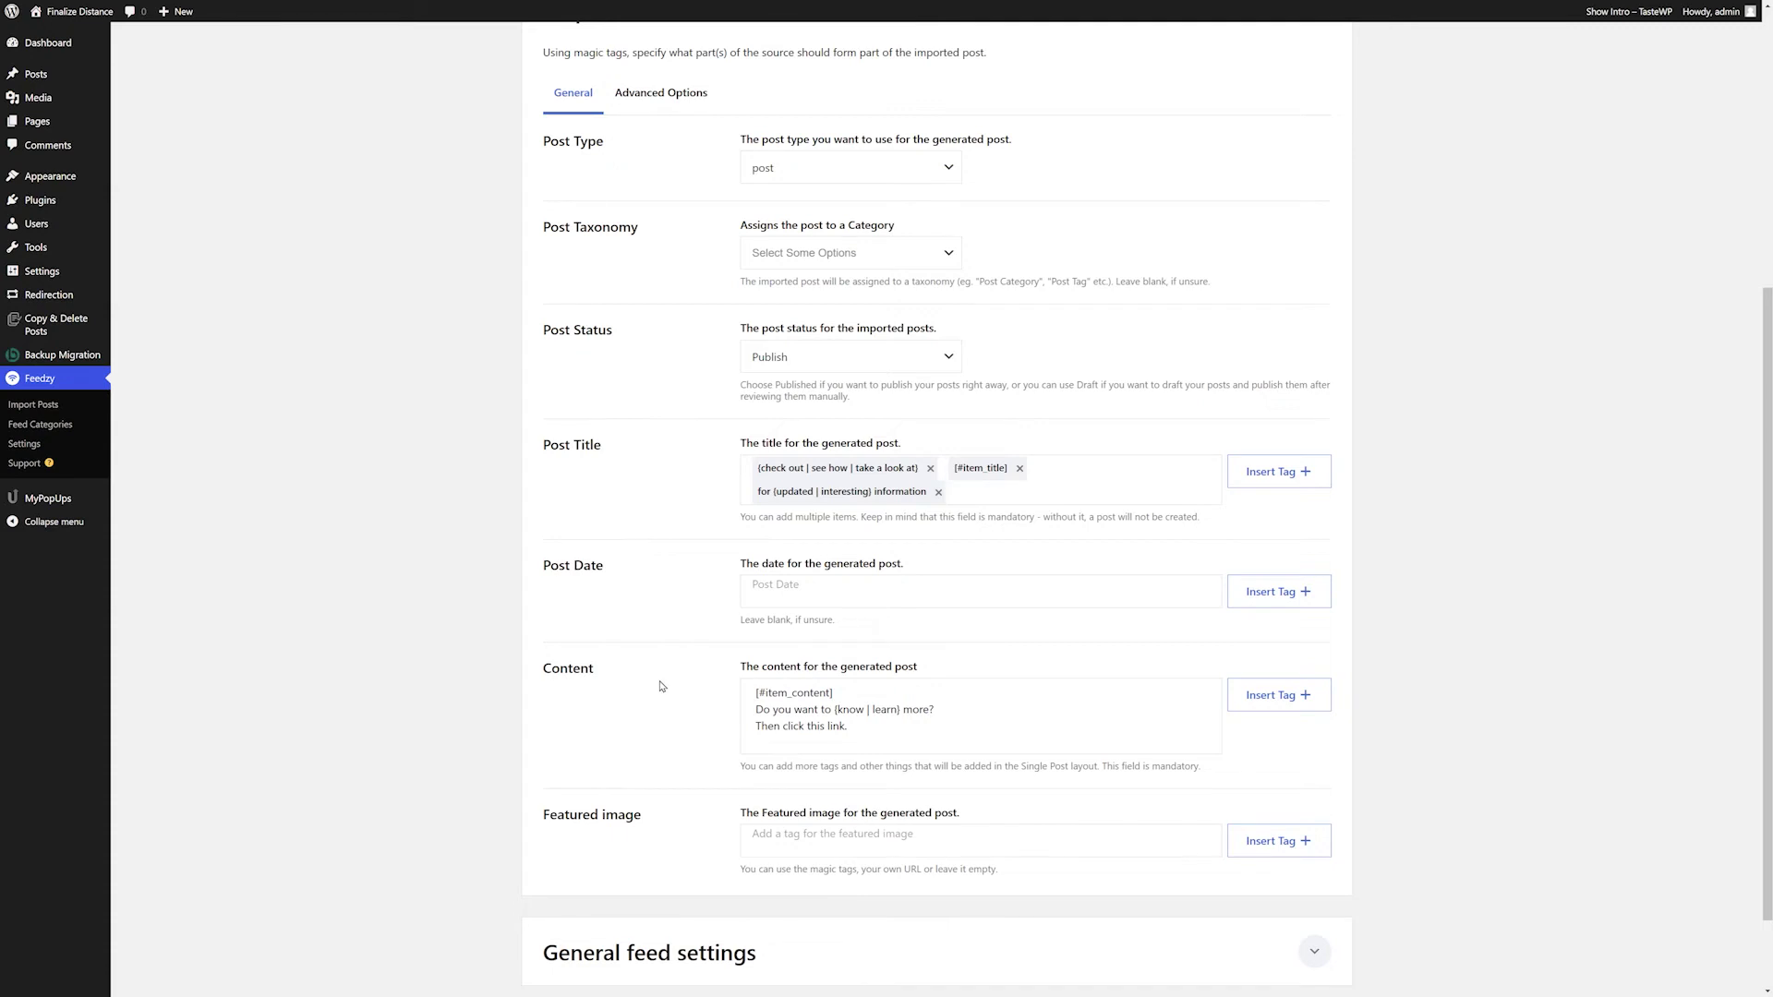
{"action": "scroll", "coordinate": [661, 686], "scroll_direction": "down", "scroll_amount": 1}
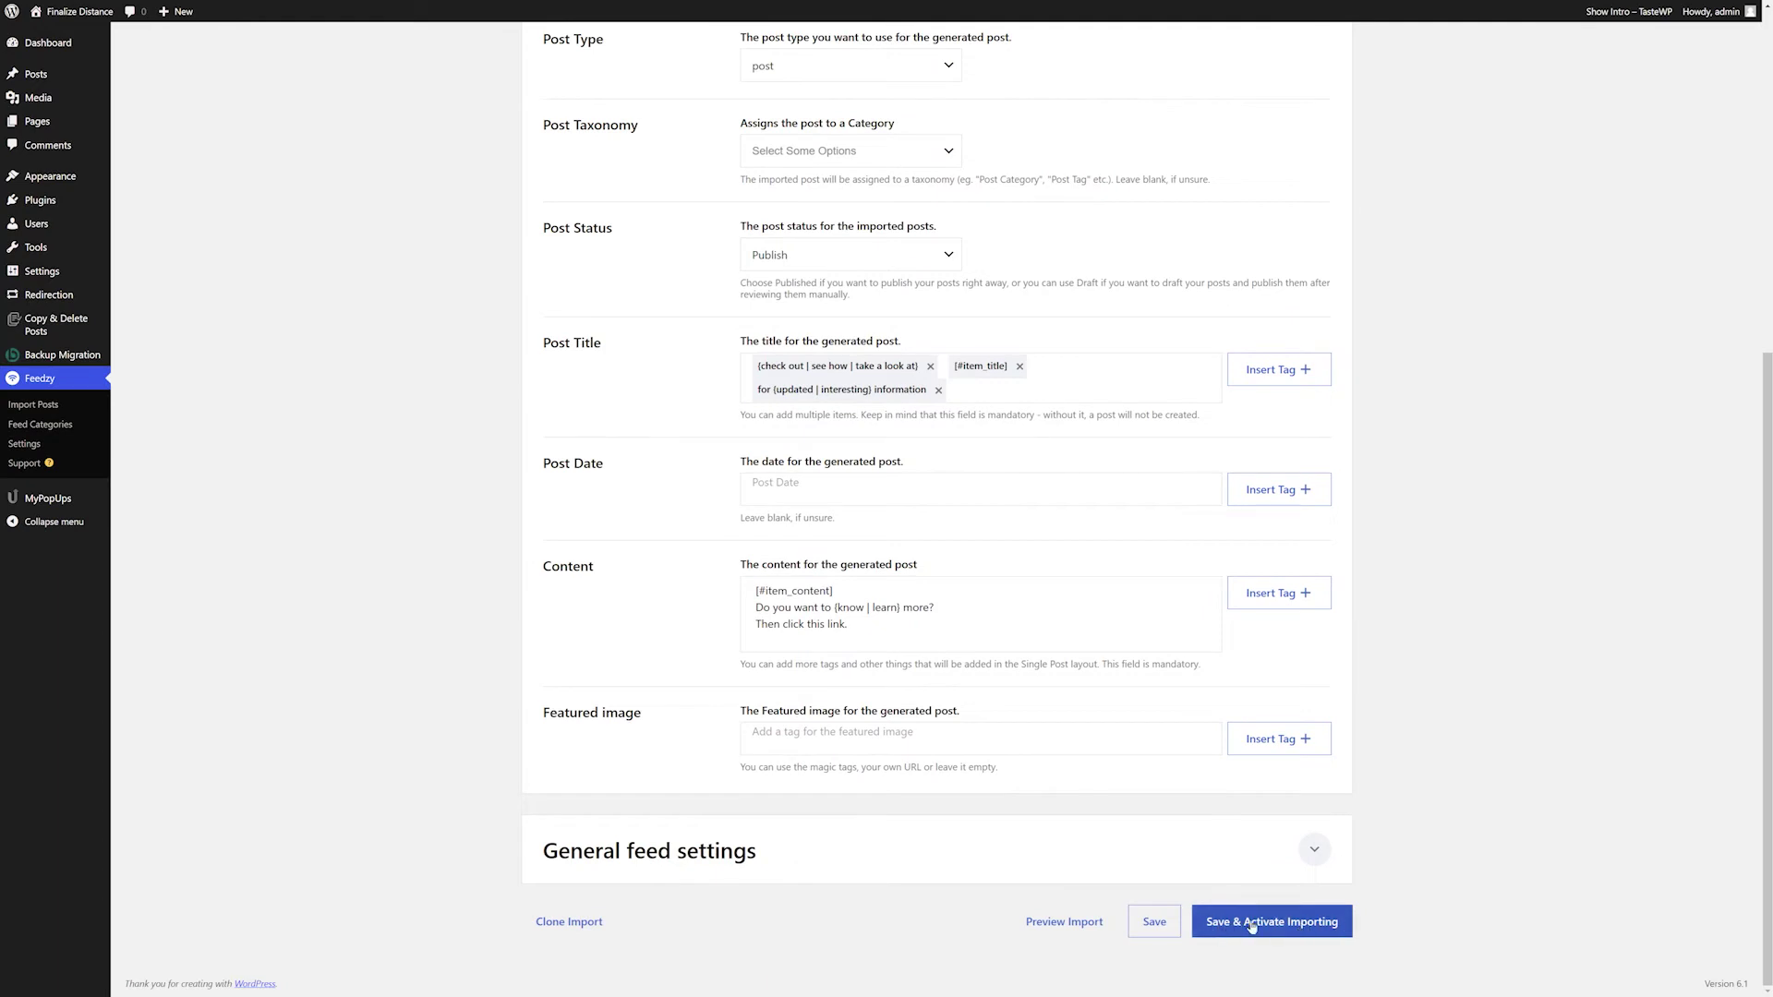
Step: Save, activate and run the Tutorial import, confirming 10 of 10 items imported
{"action": "left_click", "coordinate": [1279, 926]}
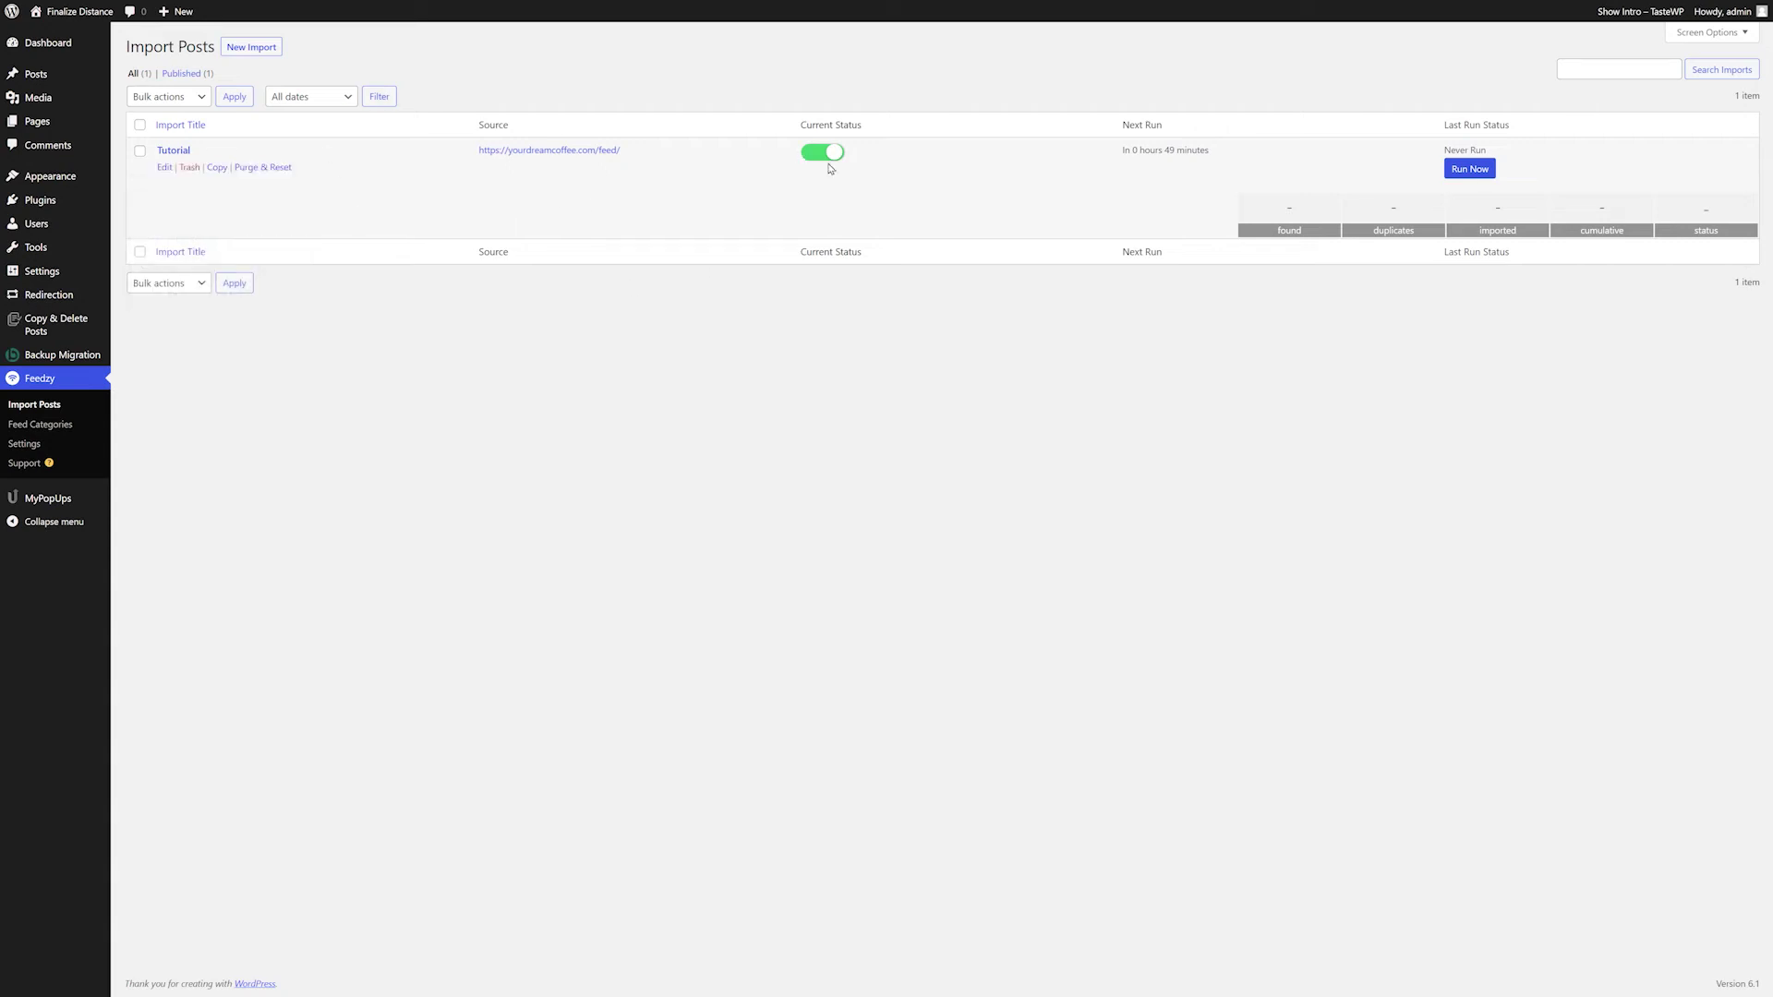
{"action": "left_click", "coordinate": [1469, 169]}
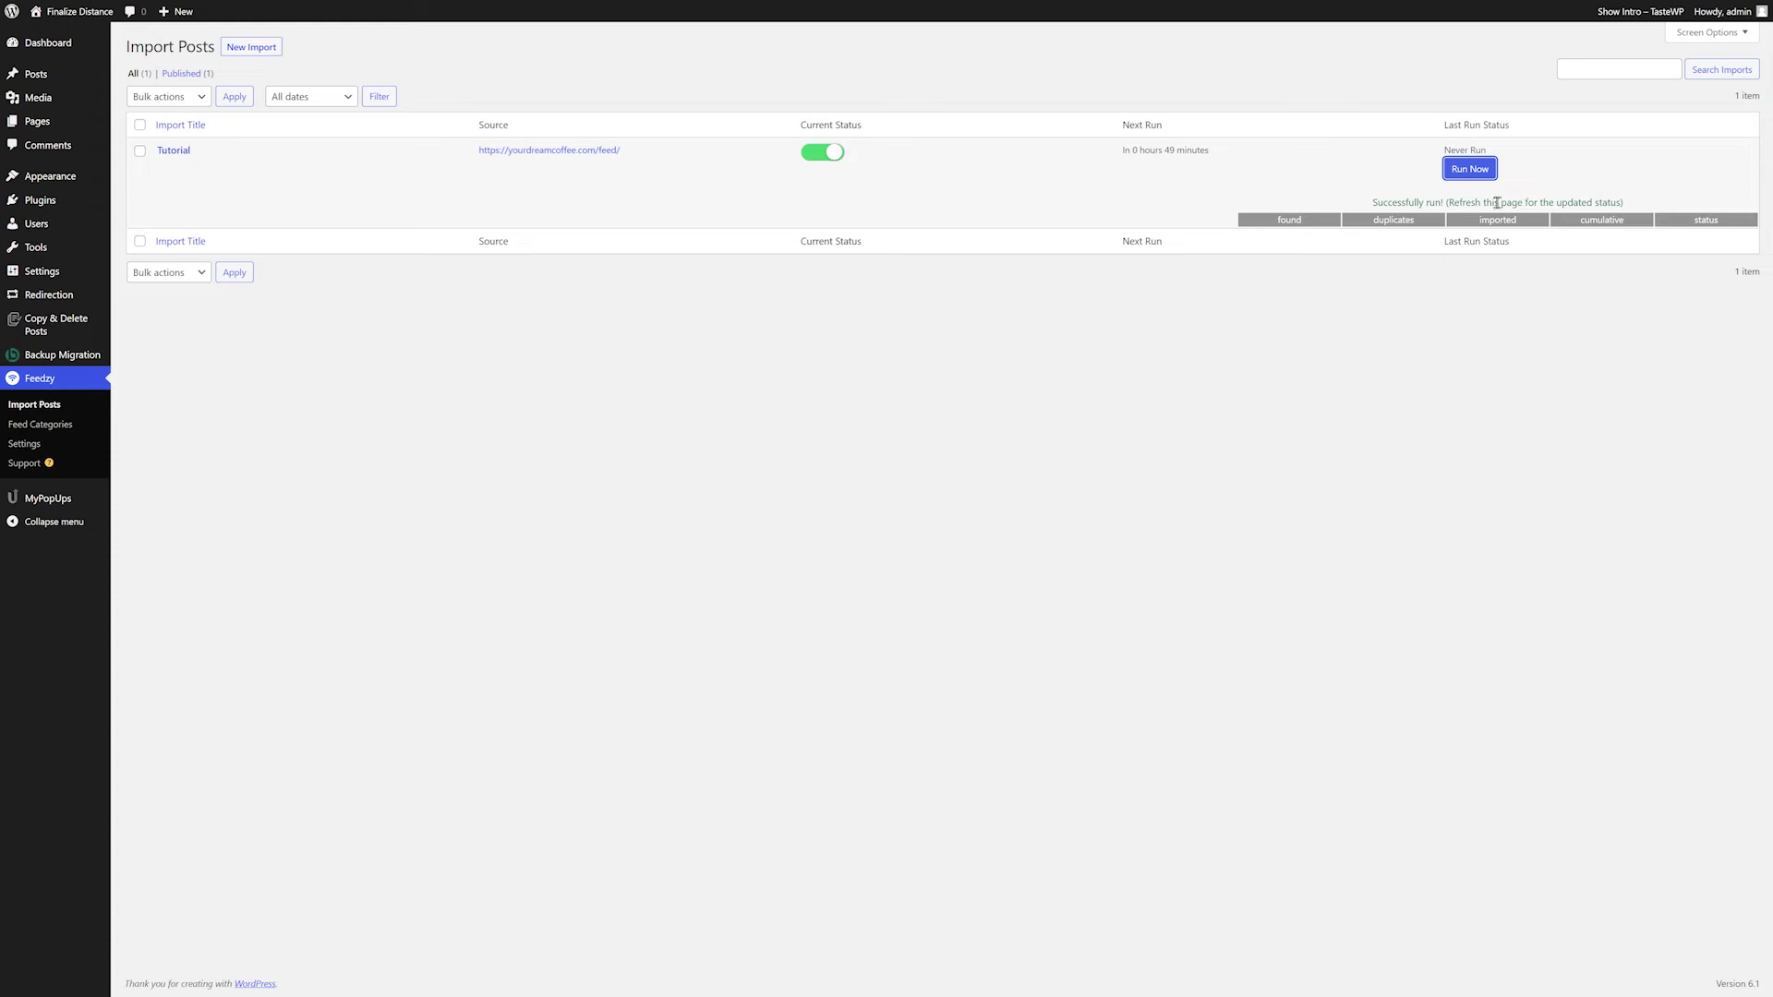
{"action": "key", "text": "F5"}
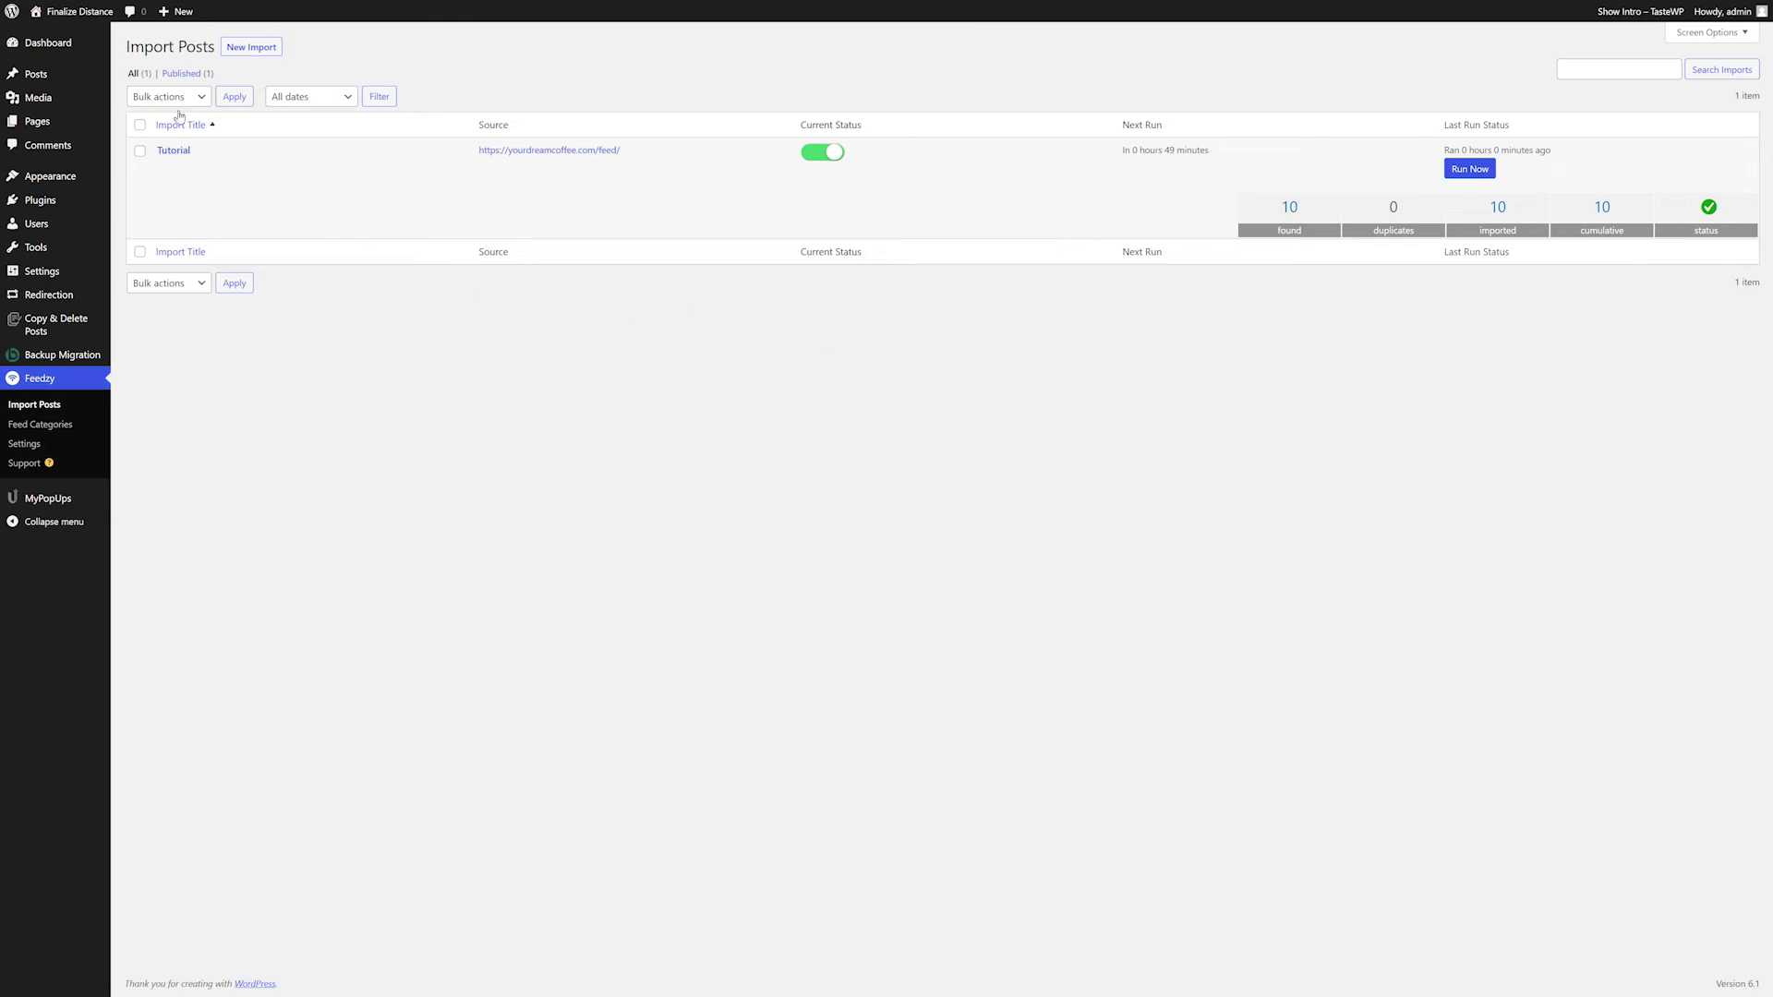
Step: Visit the site front end and browse the imported coffee posts
{"action": "left_click", "coordinate": [58, 40]}
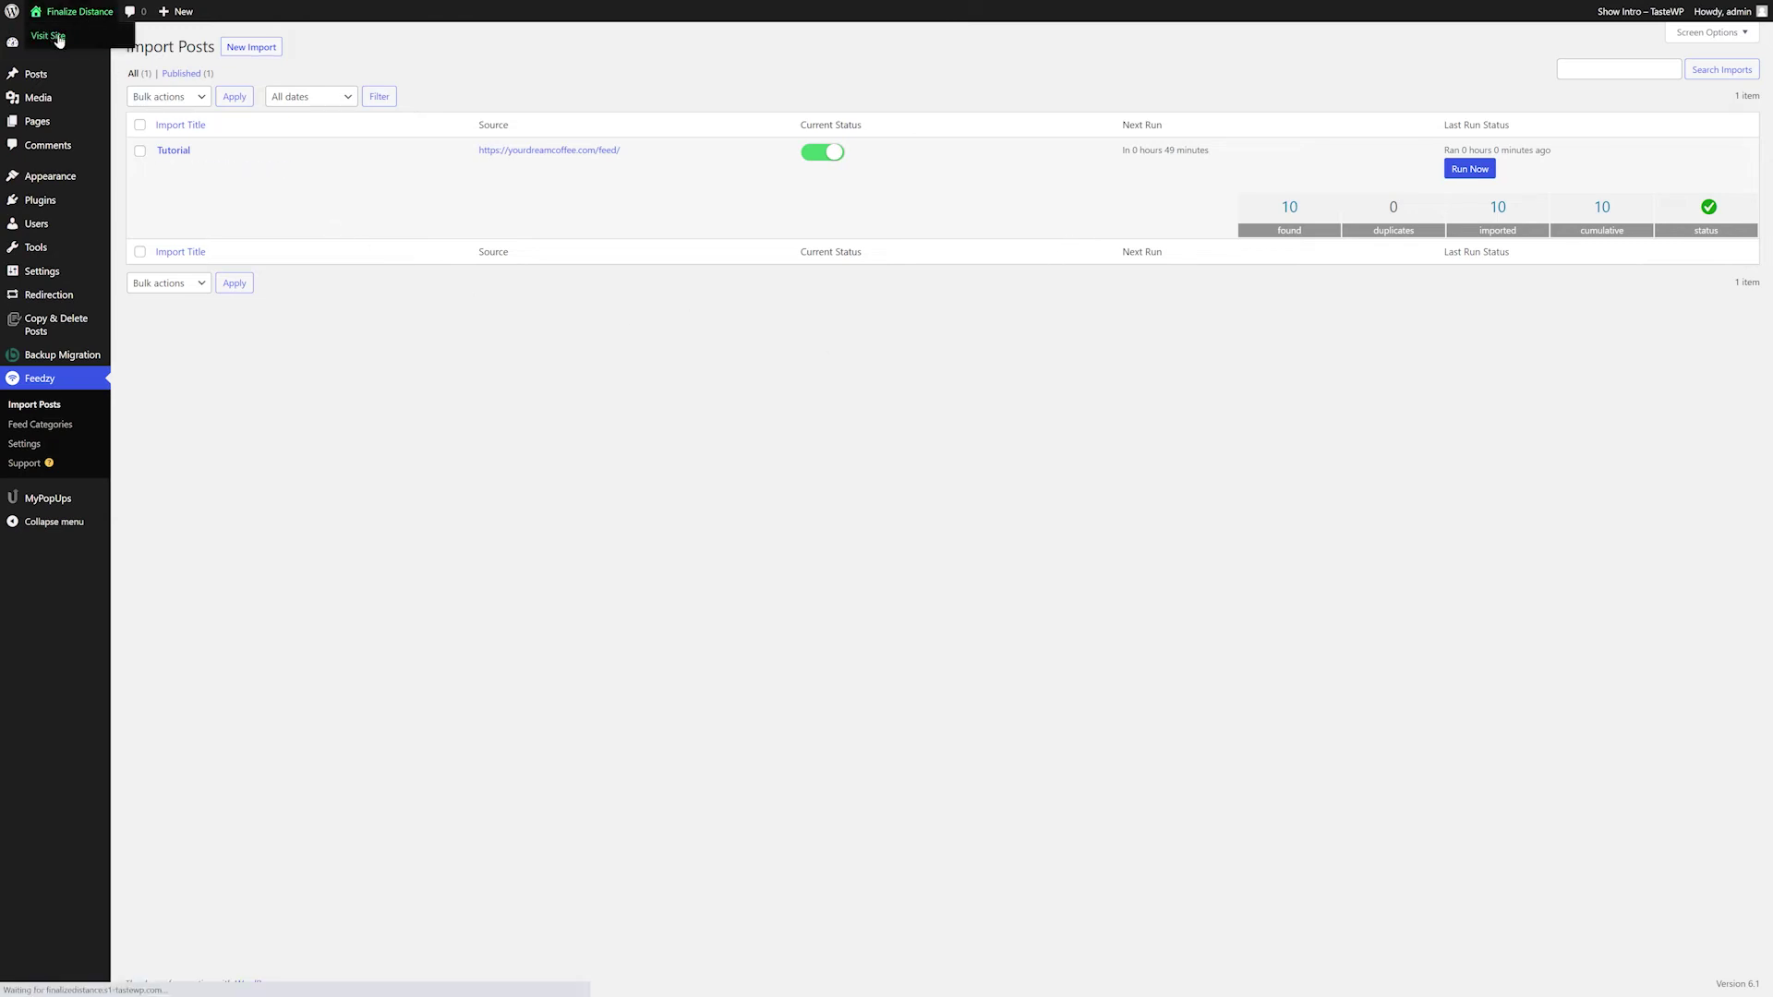
{"action": "scroll", "coordinate": [446, 518], "scroll_direction": "down", "scroll_amount": 4}
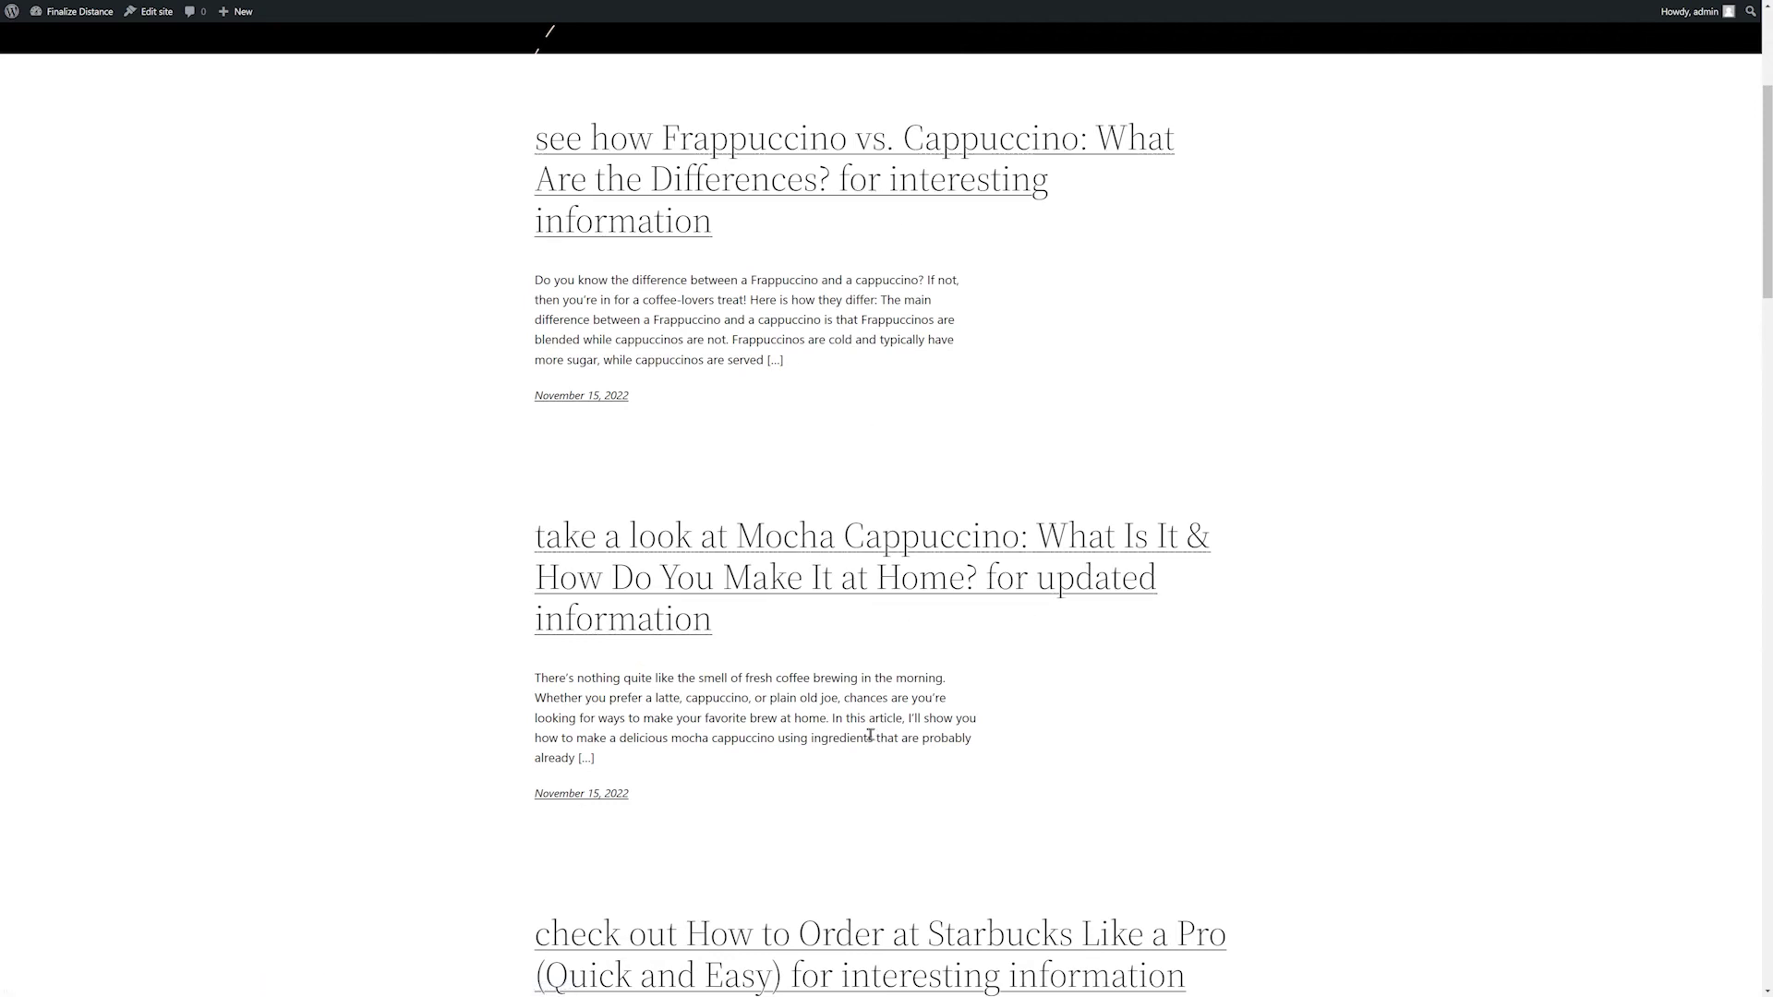
{"action": "scroll", "coordinate": [695, 452], "scroll_direction": "down", "scroll_amount": 5}
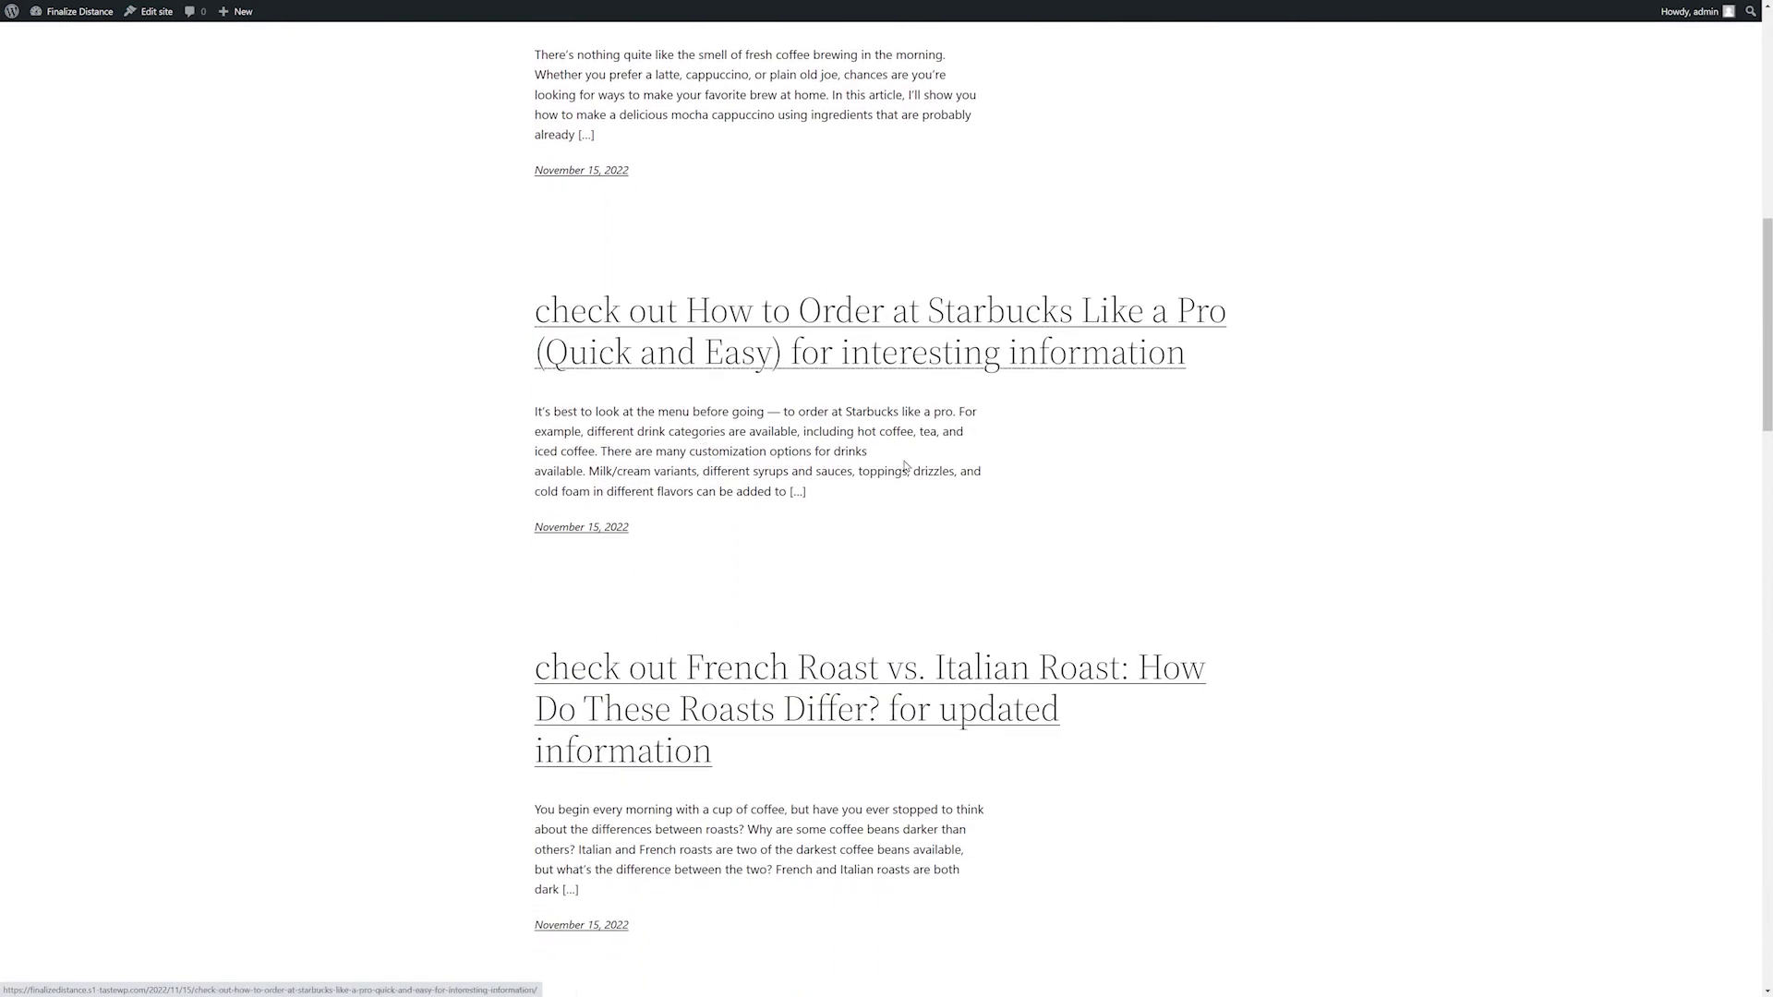
{"action": "scroll", "coordinate": [905, 466], "scroll_direction": "up", "scroll_amount": 5}
Step: Open the Frappuccino vs. Cappuccino post and highlight its 'Do you want to learn more?' ending
{"action": "left_click", "coordinate": [809, 111]}
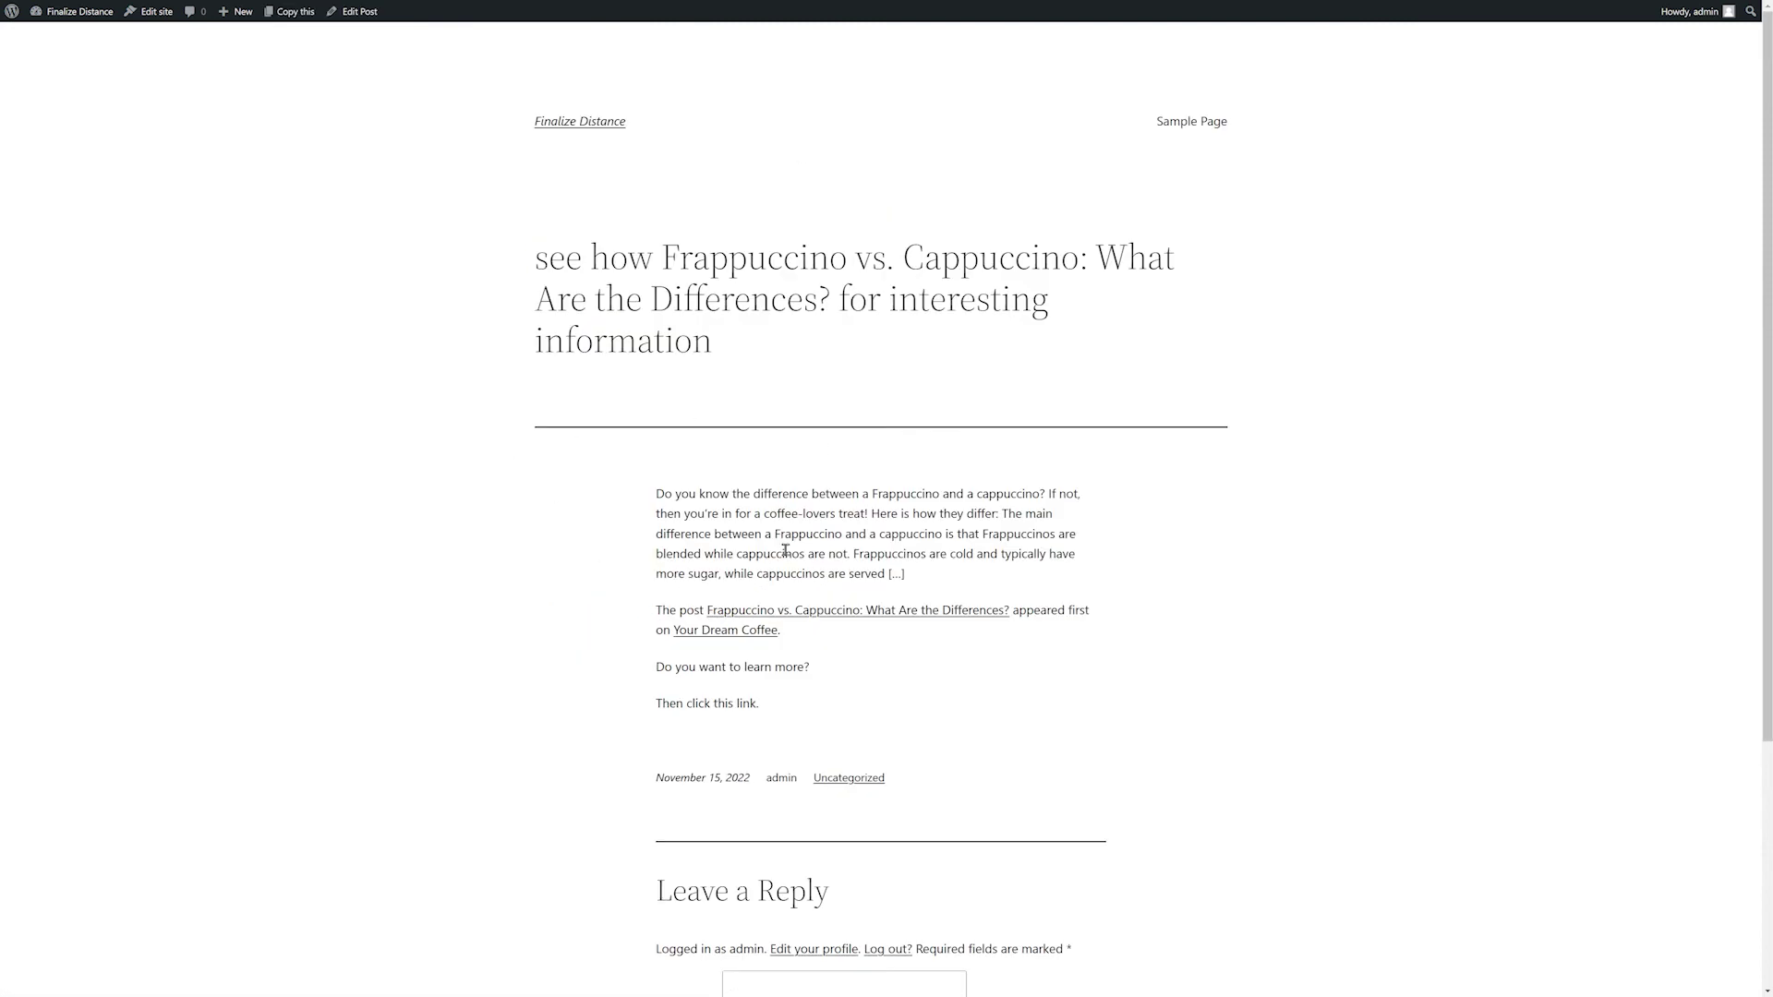
{"action": "left_click_drag", "start_coordinate": [663, 666], "coordinate": [806, 709]}
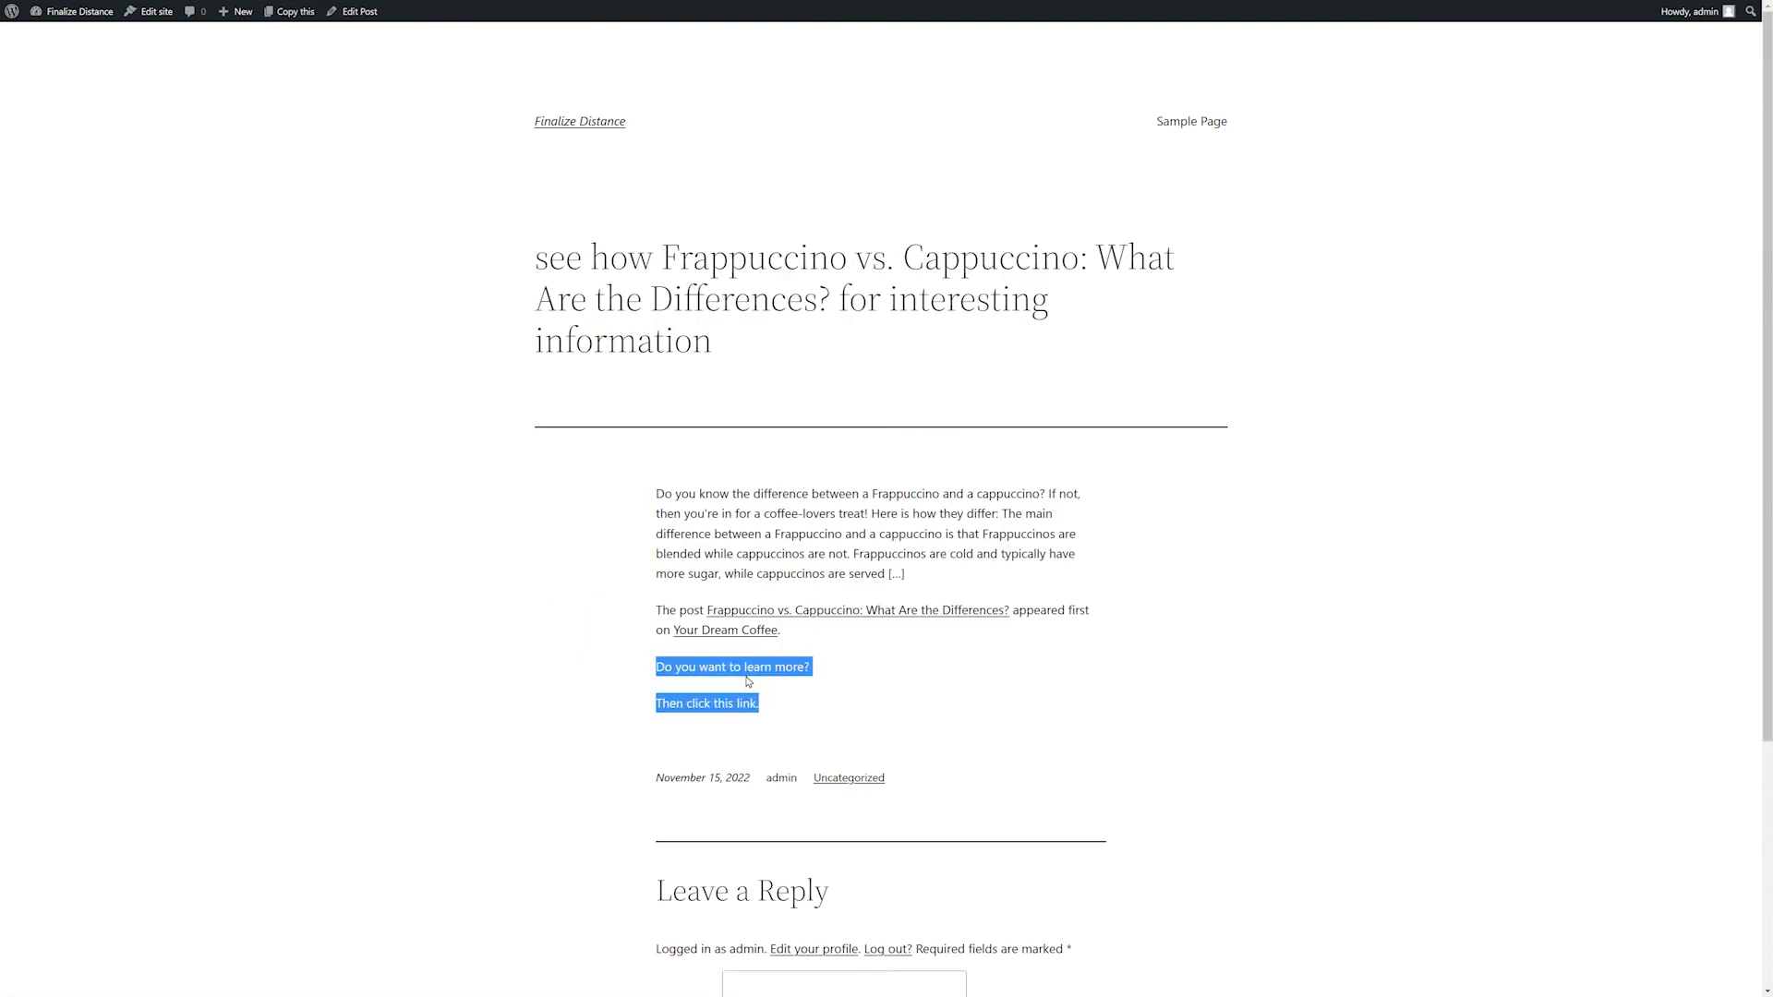
{"action": "double_click", "coordinate": [757, 667]}
{"action": "left_click", "coordinate": [796, 717]}
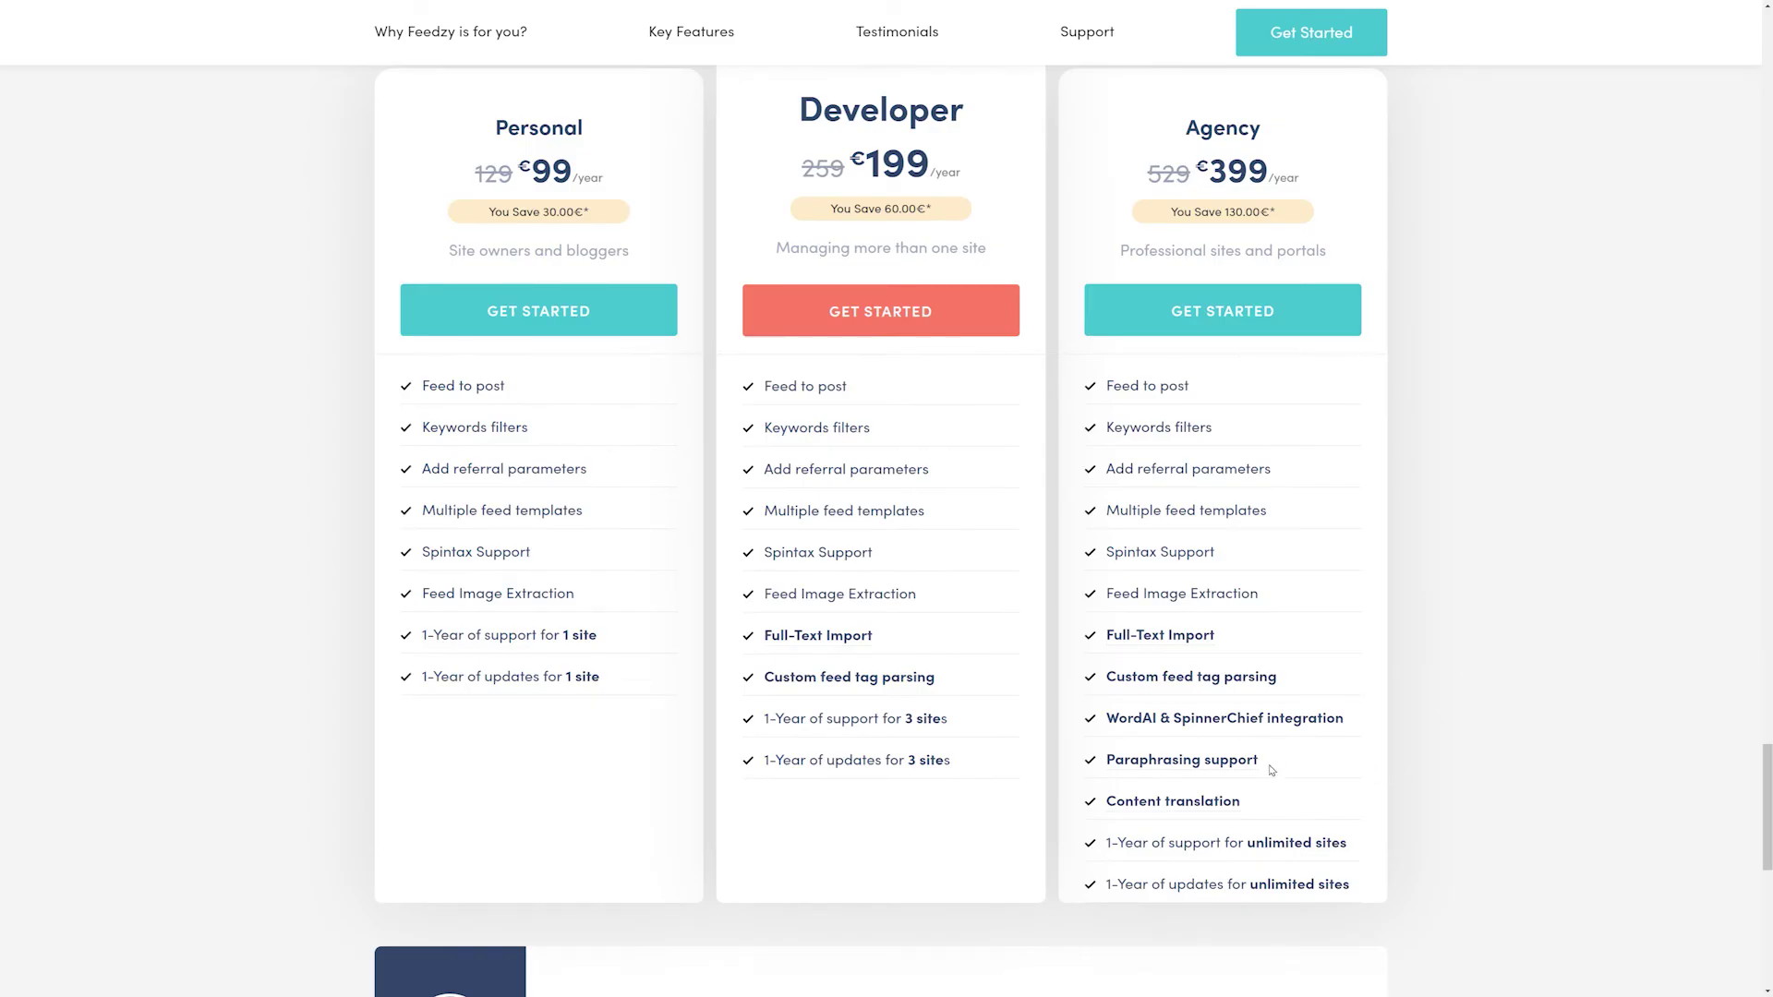
Step: Read the Paraphrasing support description in the Agency column of the pricing table
{"action": "mouse_move", "coordinate": [1176, 759]}
{"action": "mouse_move", "coordinate": [1245, 759]}
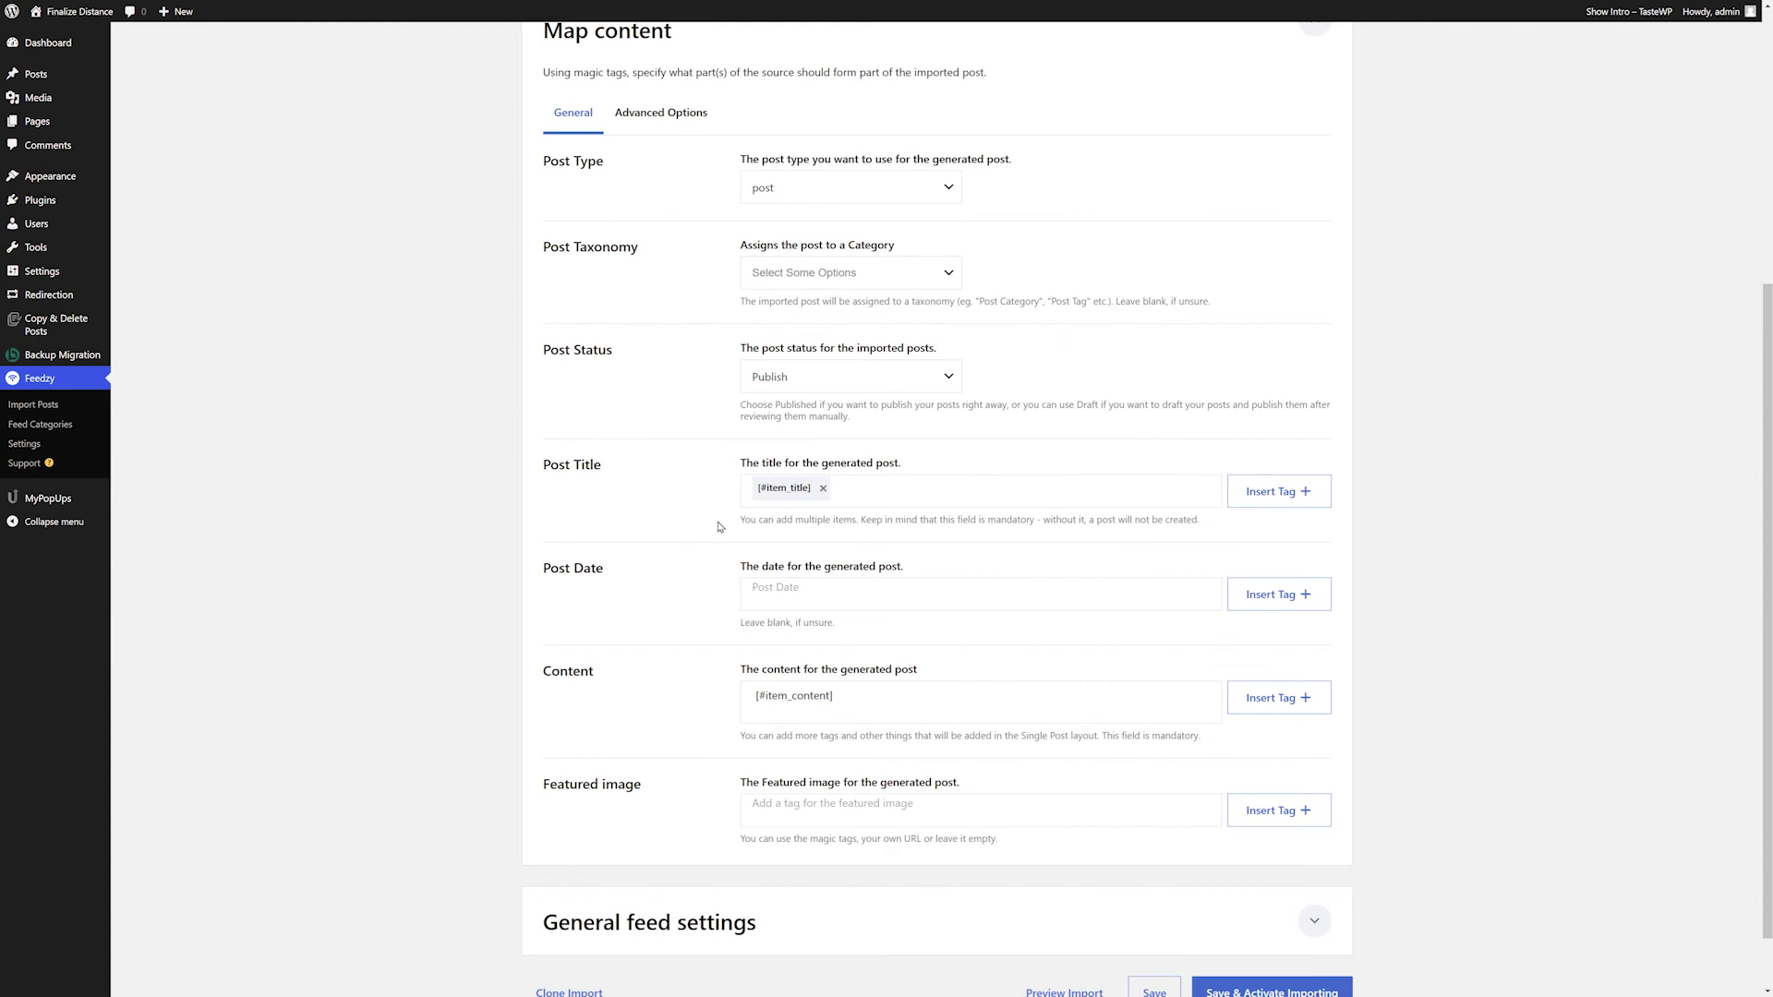
Step: Replace the Post Title's [#item_title] with Feedzy's paraphrased title tag
{"action": "left_click", "coordinate": [823, 488]}
{"action": "left_click", "coordinate": [1274, 492]}
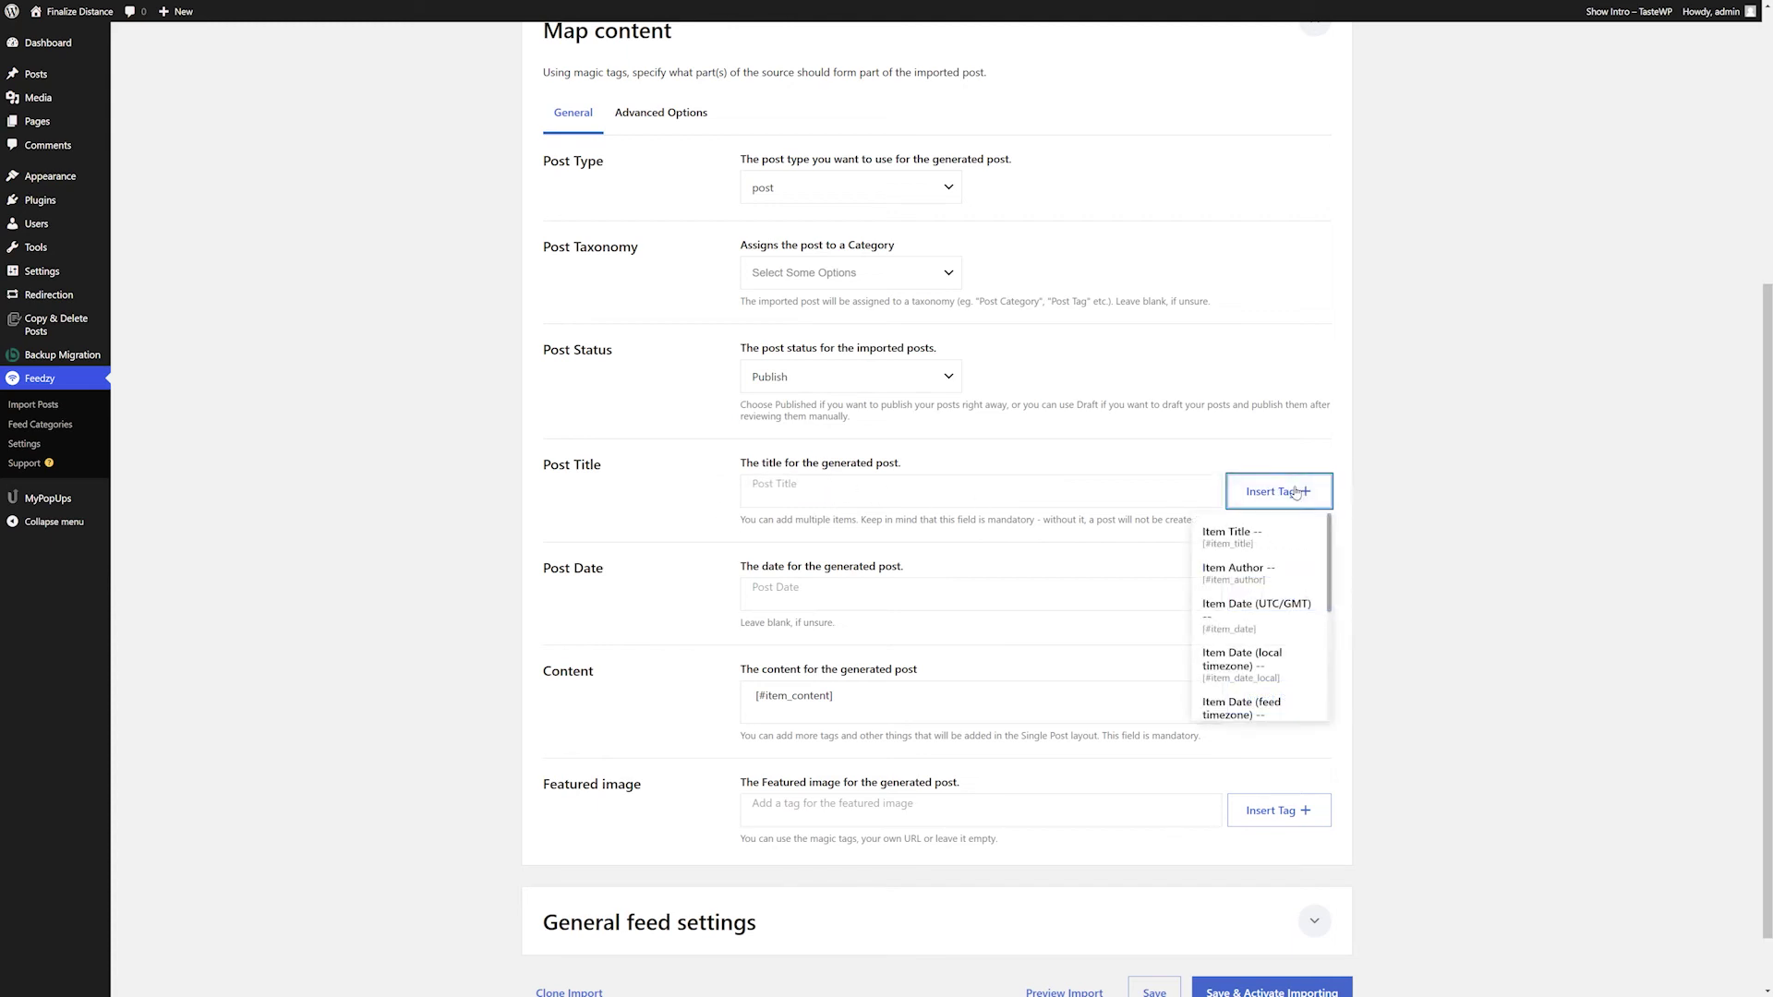
{"action": "scroll", "coordinate": [1292, 563], "scroll_direction": "down", "scroll_amount": 3}
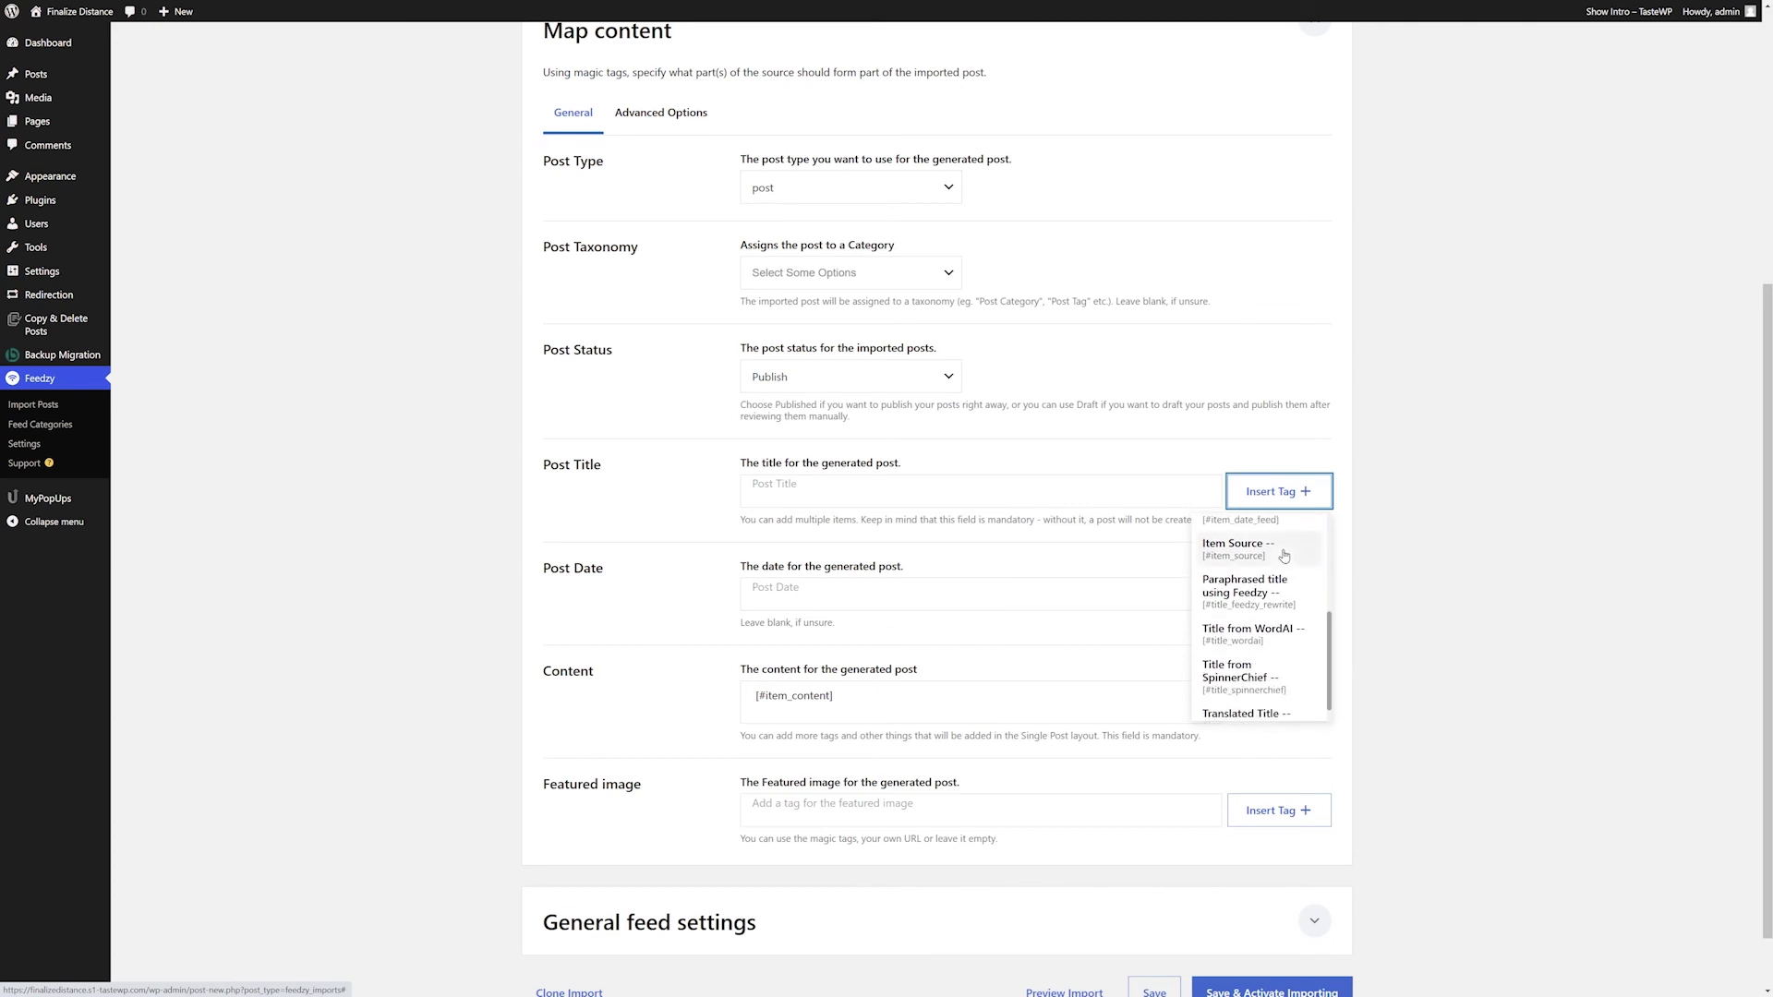
{"action": "left_click", "coordinate": [1223, 591]}
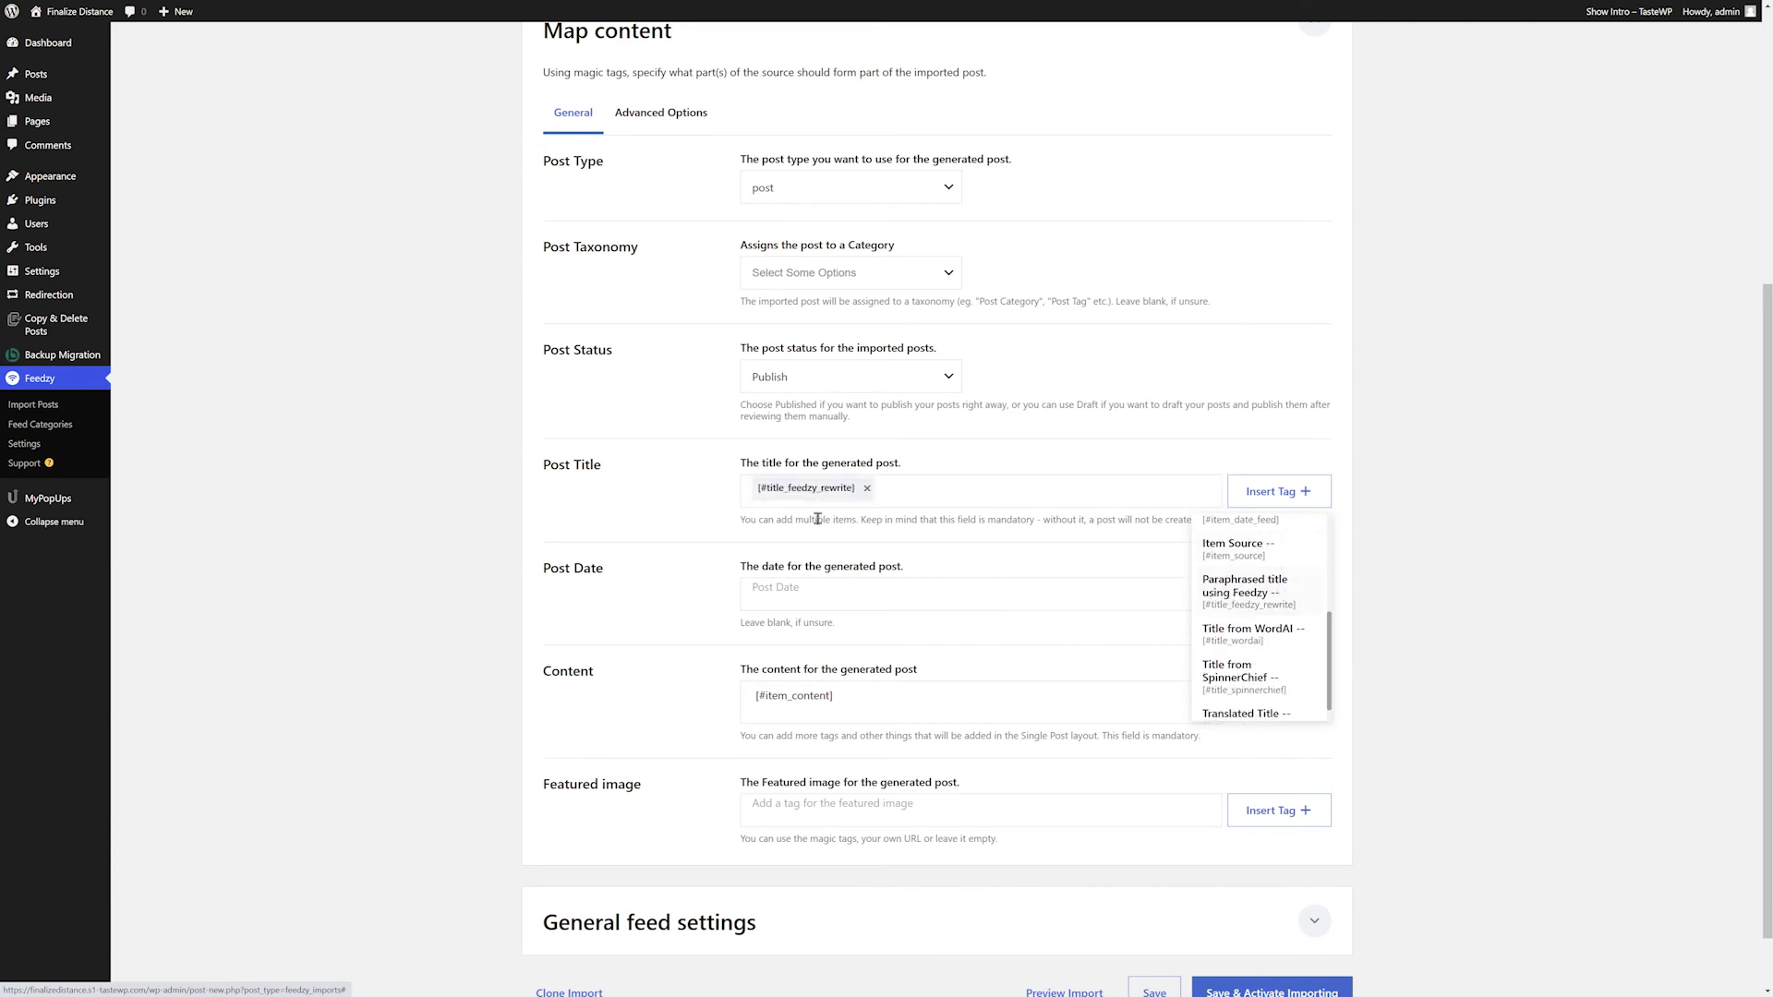
{"action": "left_click", "coordinate": [688, 502]}
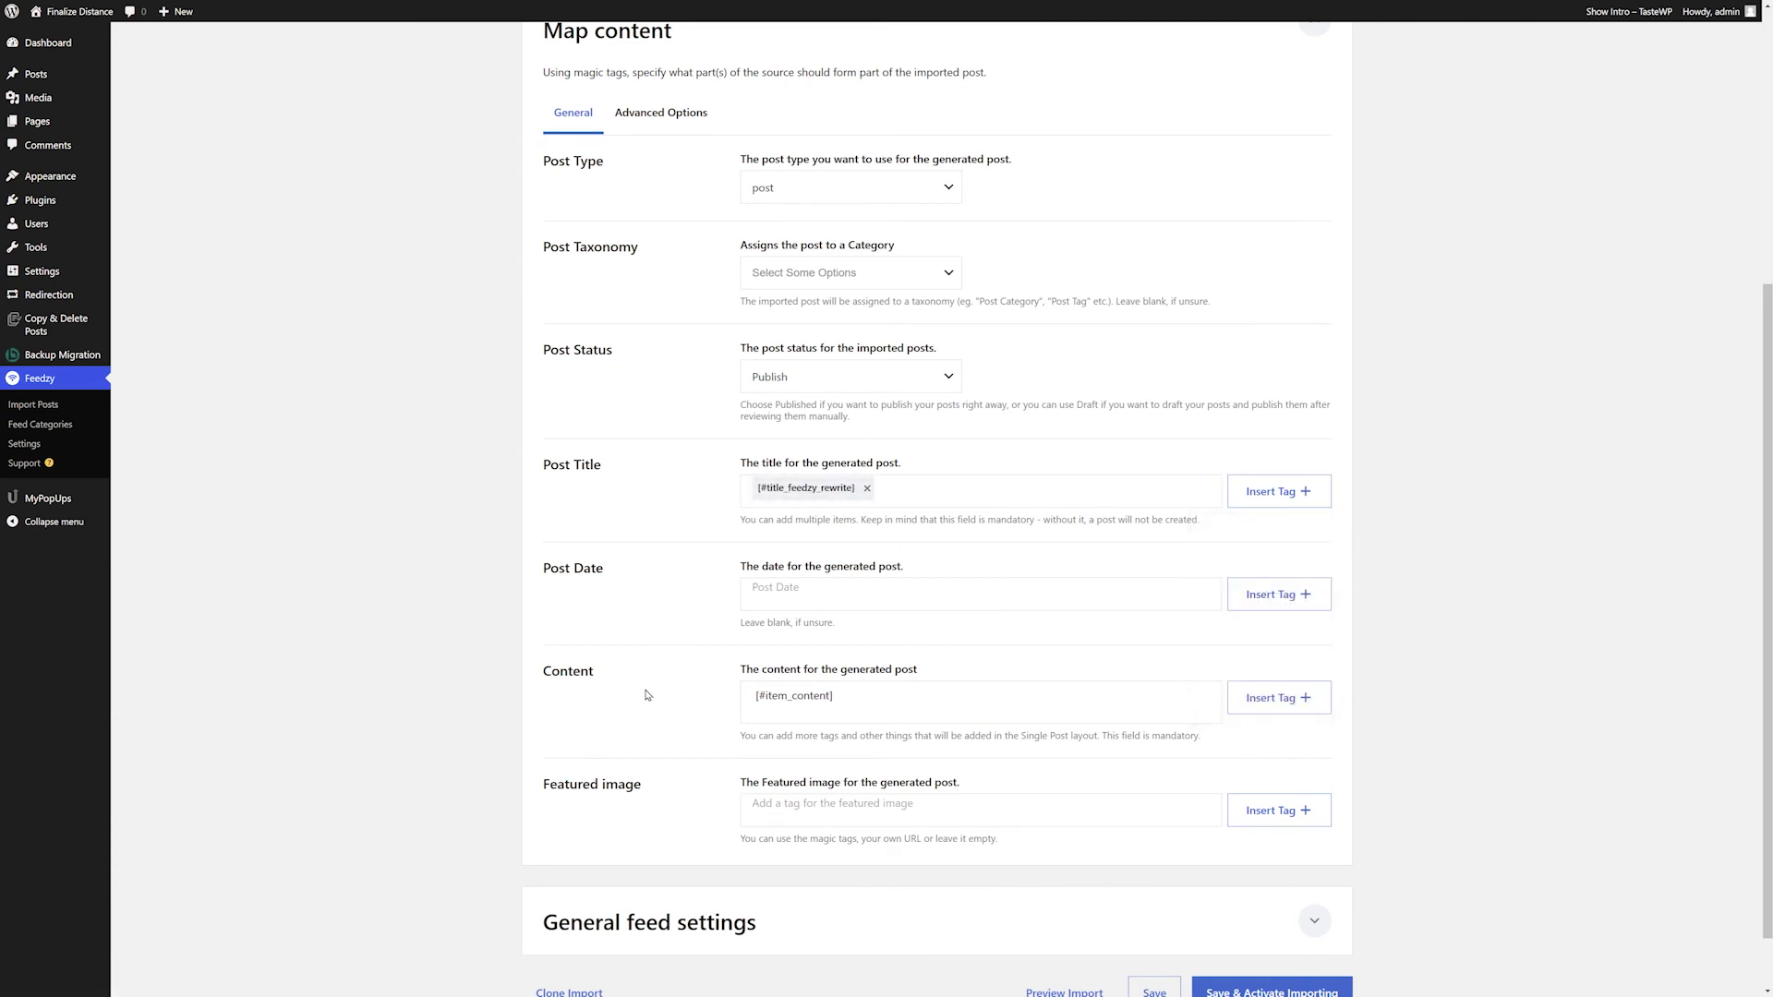
Step: Map Content to [#content_feedzy_rewrite] instead of [#item_content]
{"action": "left_click_drag", "start_coordinate": [836, 698], "coordinate": [712, 702]}
{"action": "key", "text": "BackSpace"}
{"action": "left_click", "coordinate": [1274, 700]}
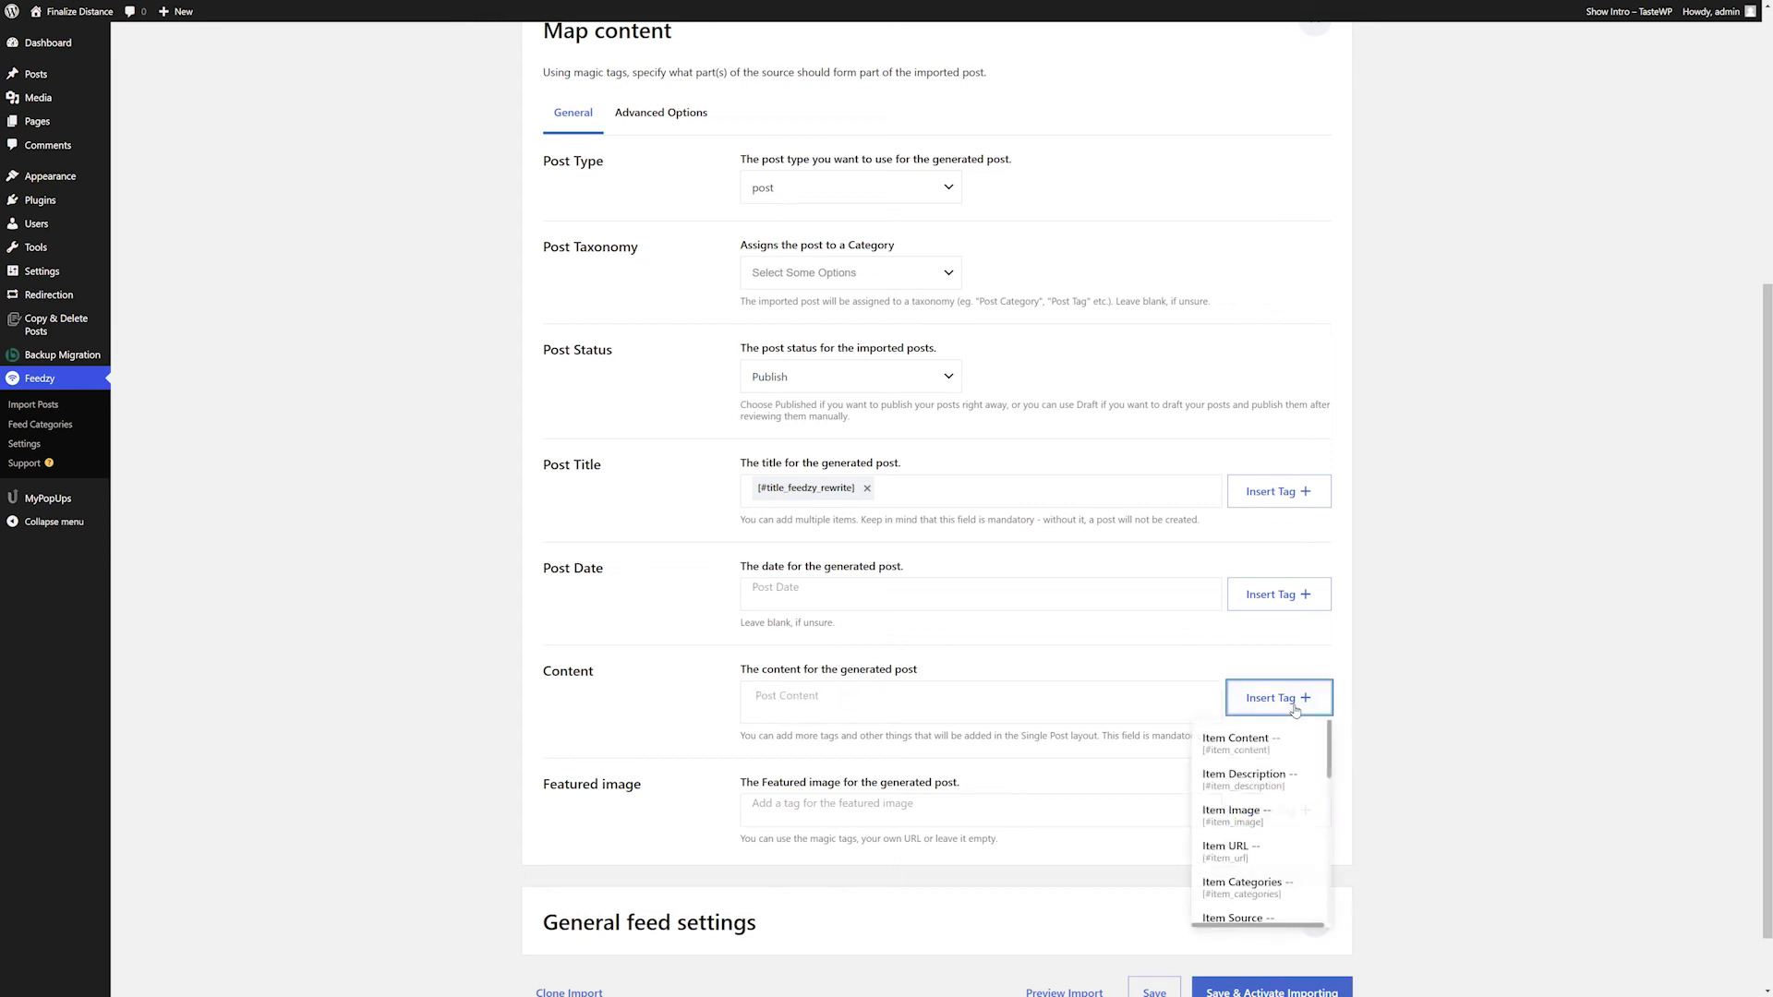
{"action": "scroll", "coordinate": [1274, 792], "scroll_direction": "down", "scroll_amount": 6}
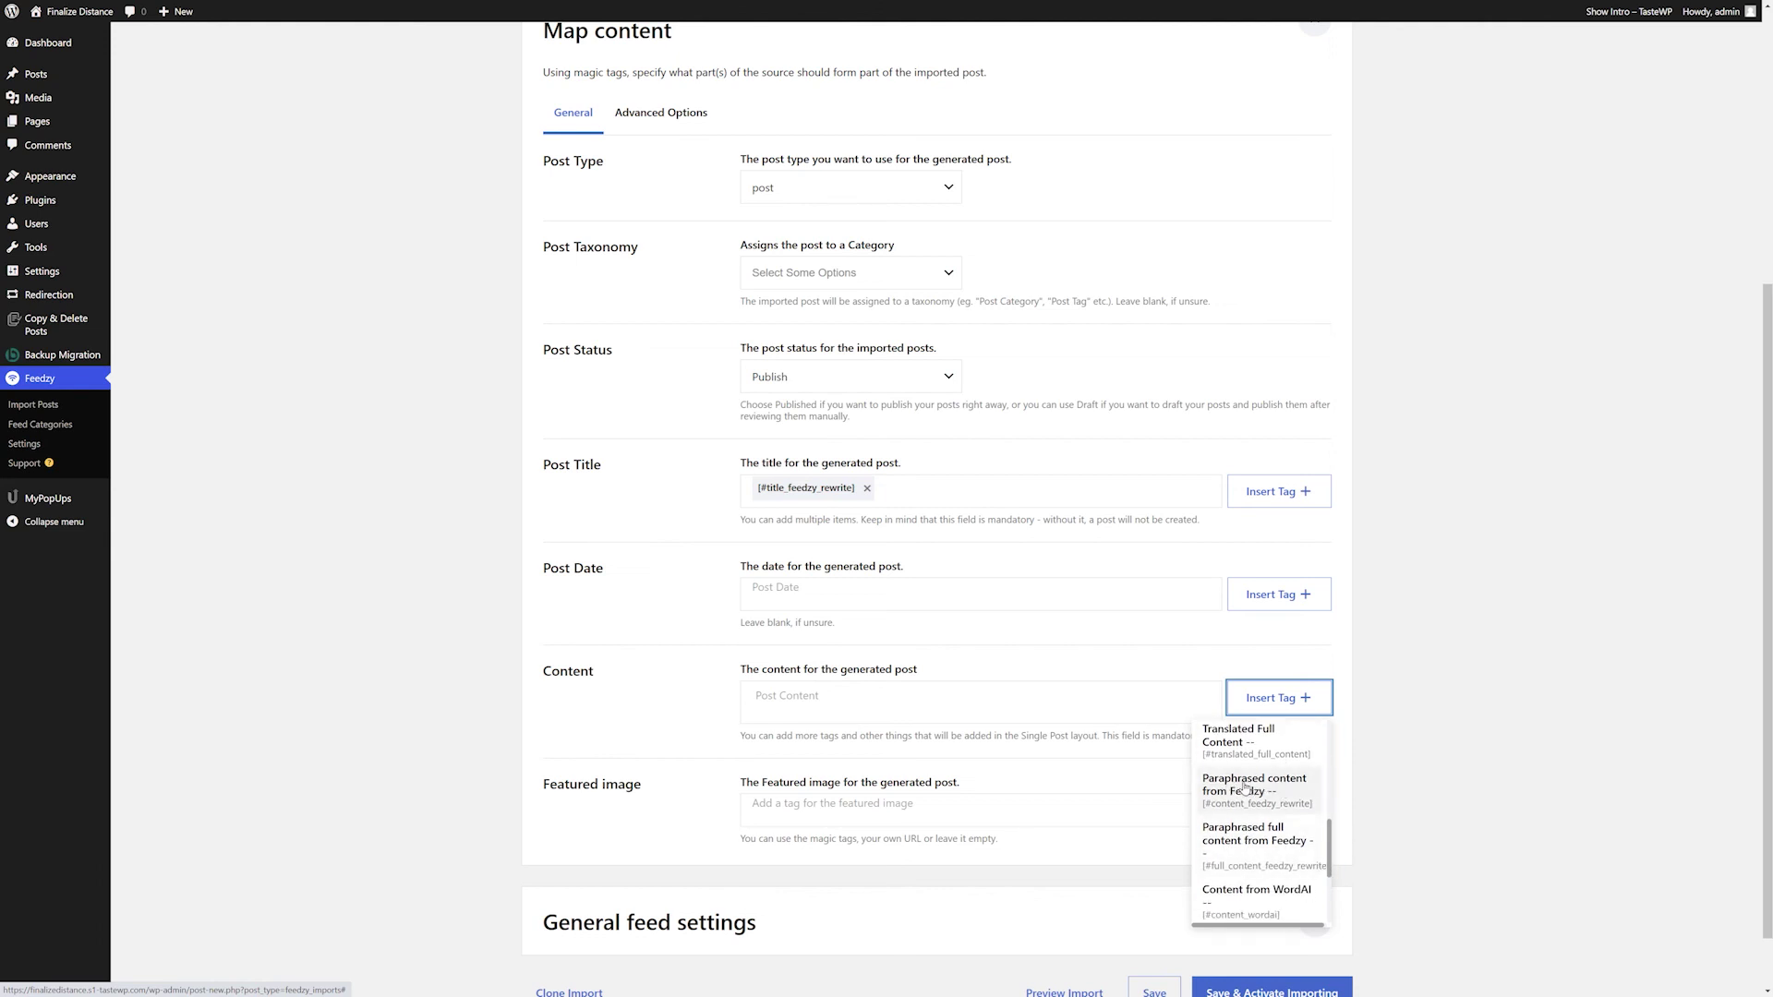
{"action": "left_click", "coordinate": [1245, 788]}
{"action": "left_click", "coordinate": [1347, 750]}
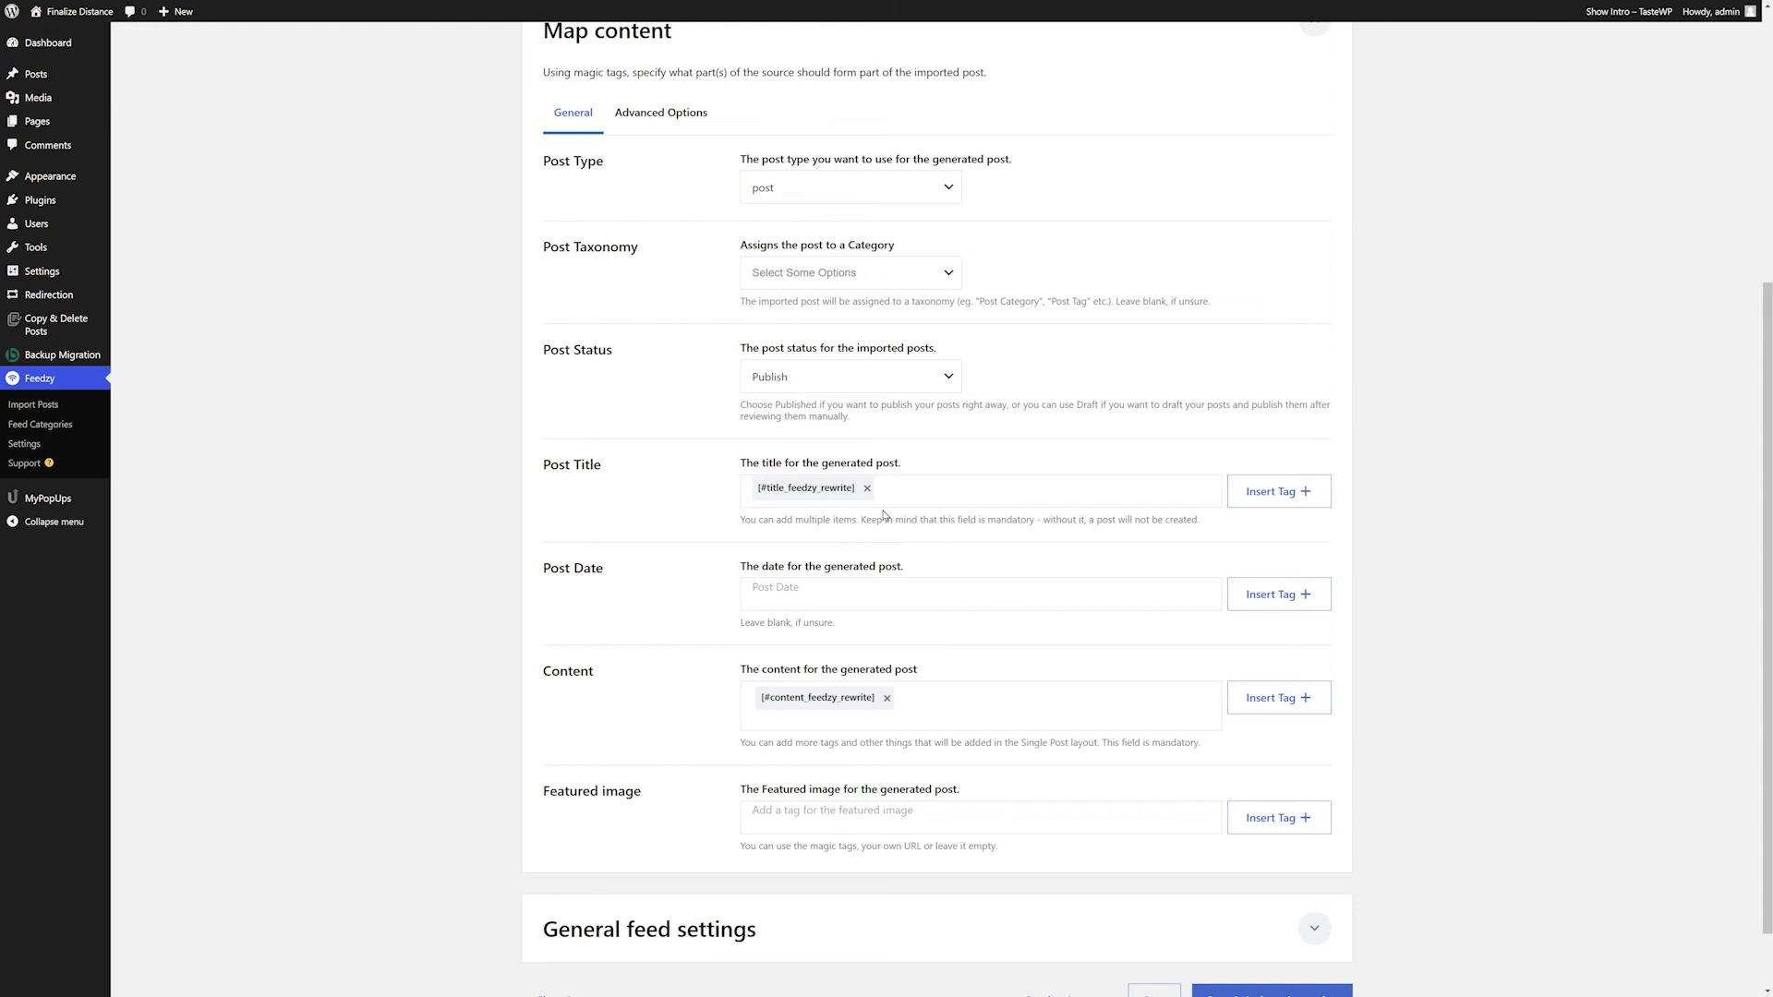
Step: Set Post Title to [#item_title] REWRITE [#title_feedzy_rewrite]
{"action": "left_click", "coordinate": [866, 488]}
{"action": "left_click", "coordinate": [1305, 494]}
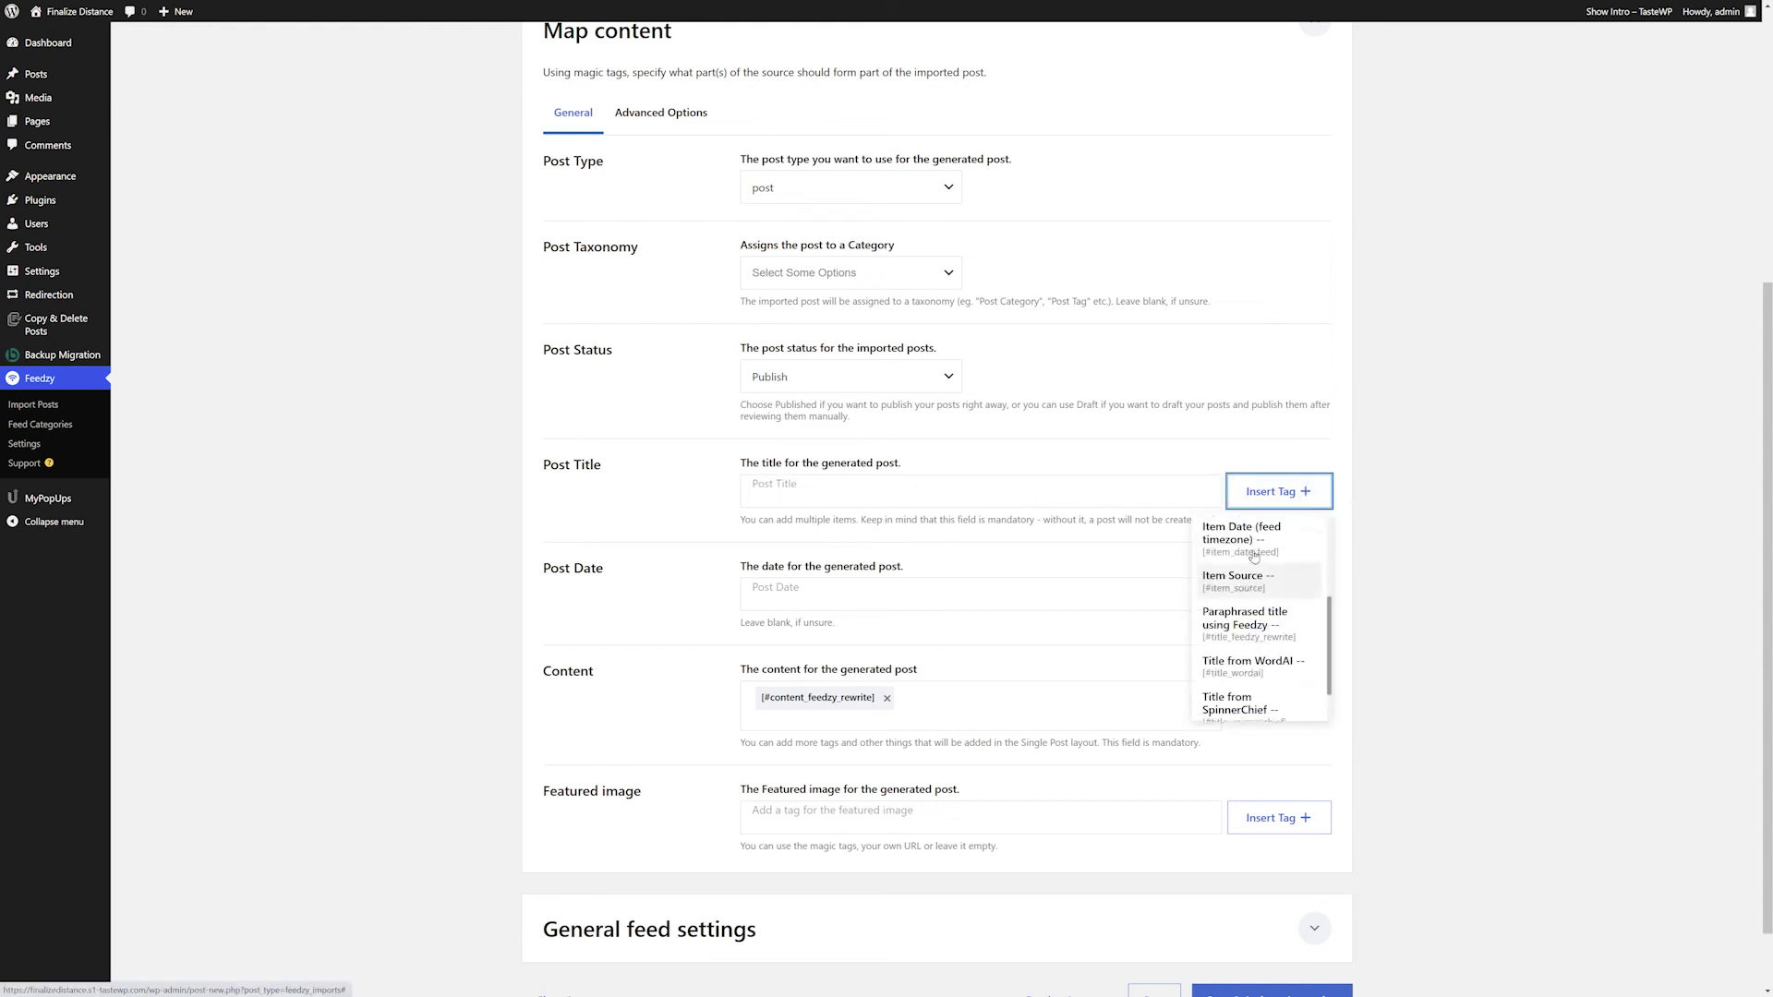
{"action": "scroll", "coordinate": [1252, 556], "scroll_direction": "up", "scroll_amount": 3}
{"action": "left_click", "coordinate": [1231, 534]}
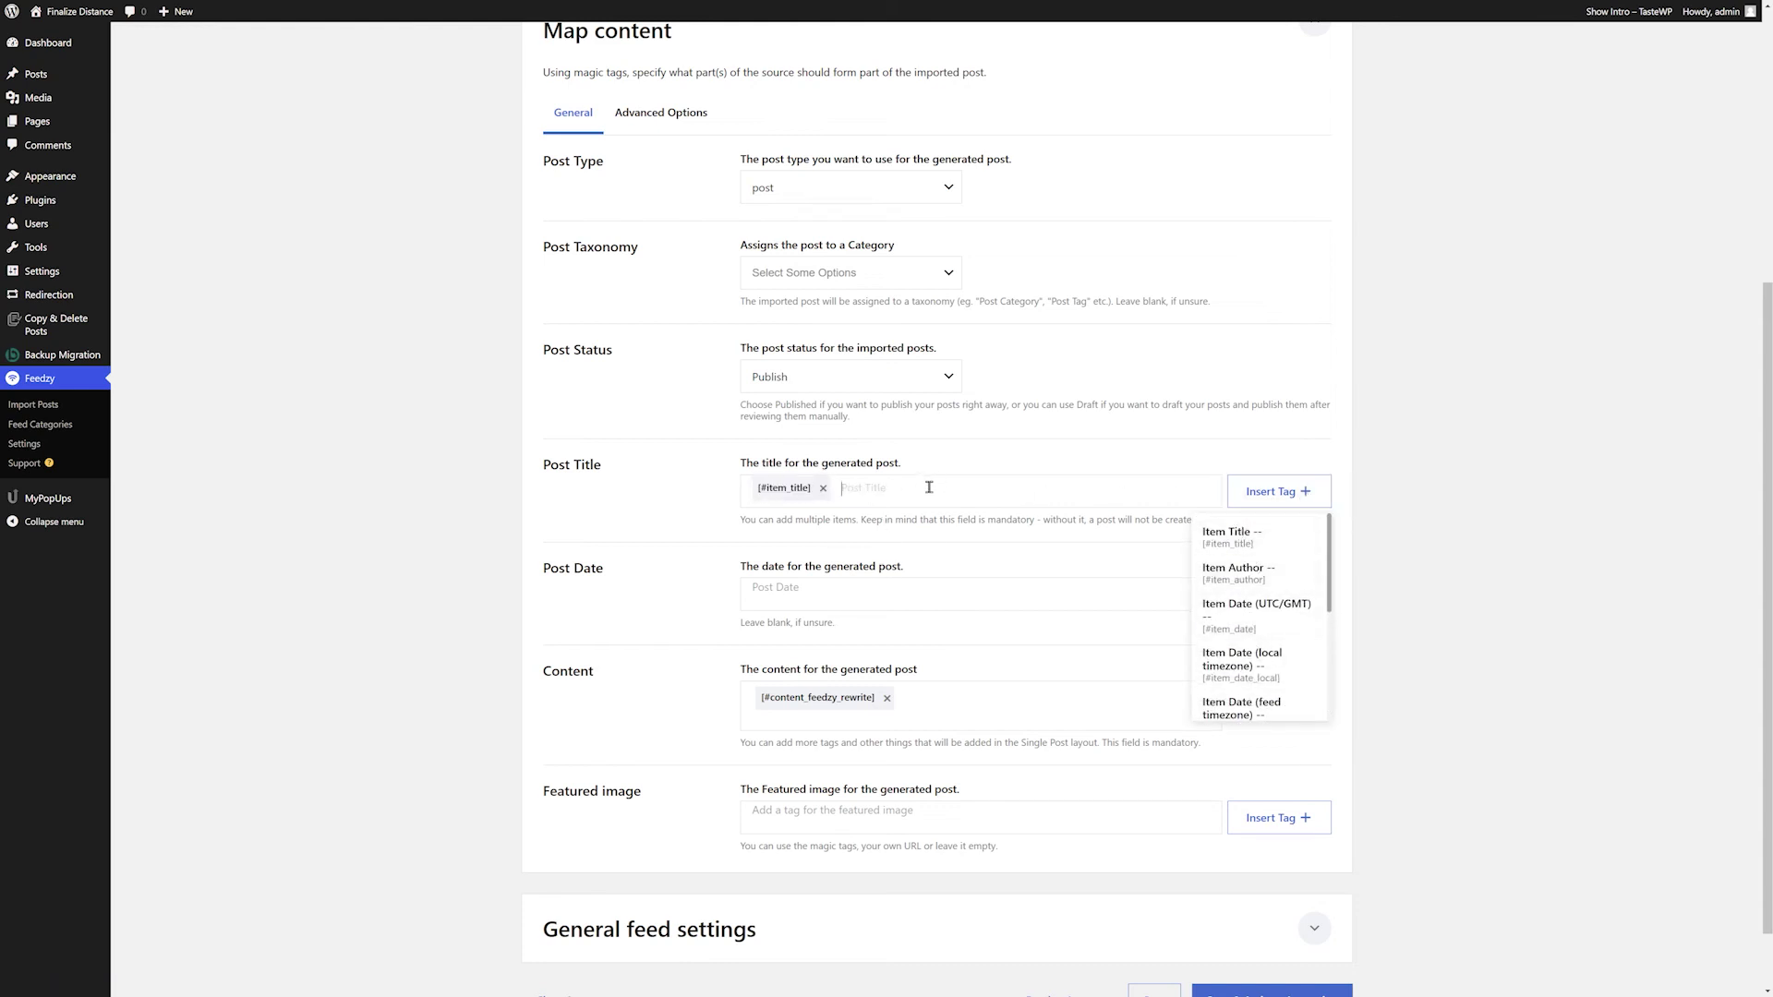
{"action": "type", "text": "REWT"}
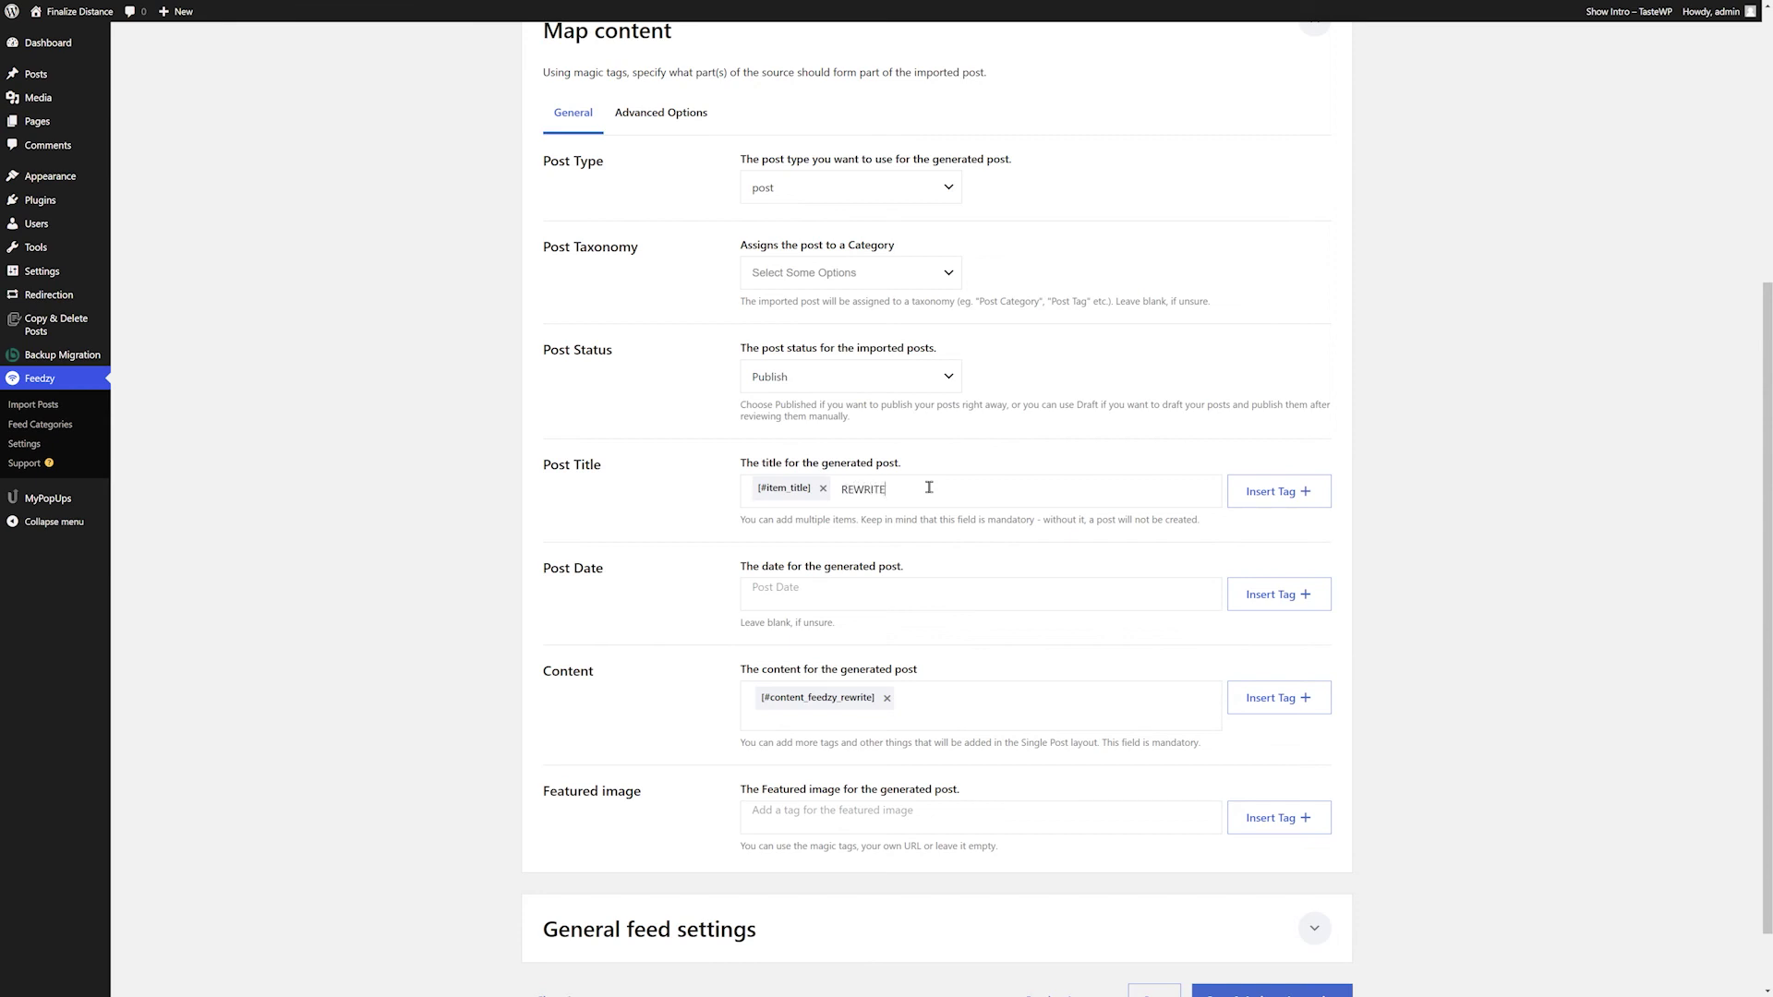
{"action": "left_click", "coordinate": [1305, 491]}
{"action": "scroll", "coordinate": [1282, 562], "scroll_direction": "down", "scroll_amount": 5}
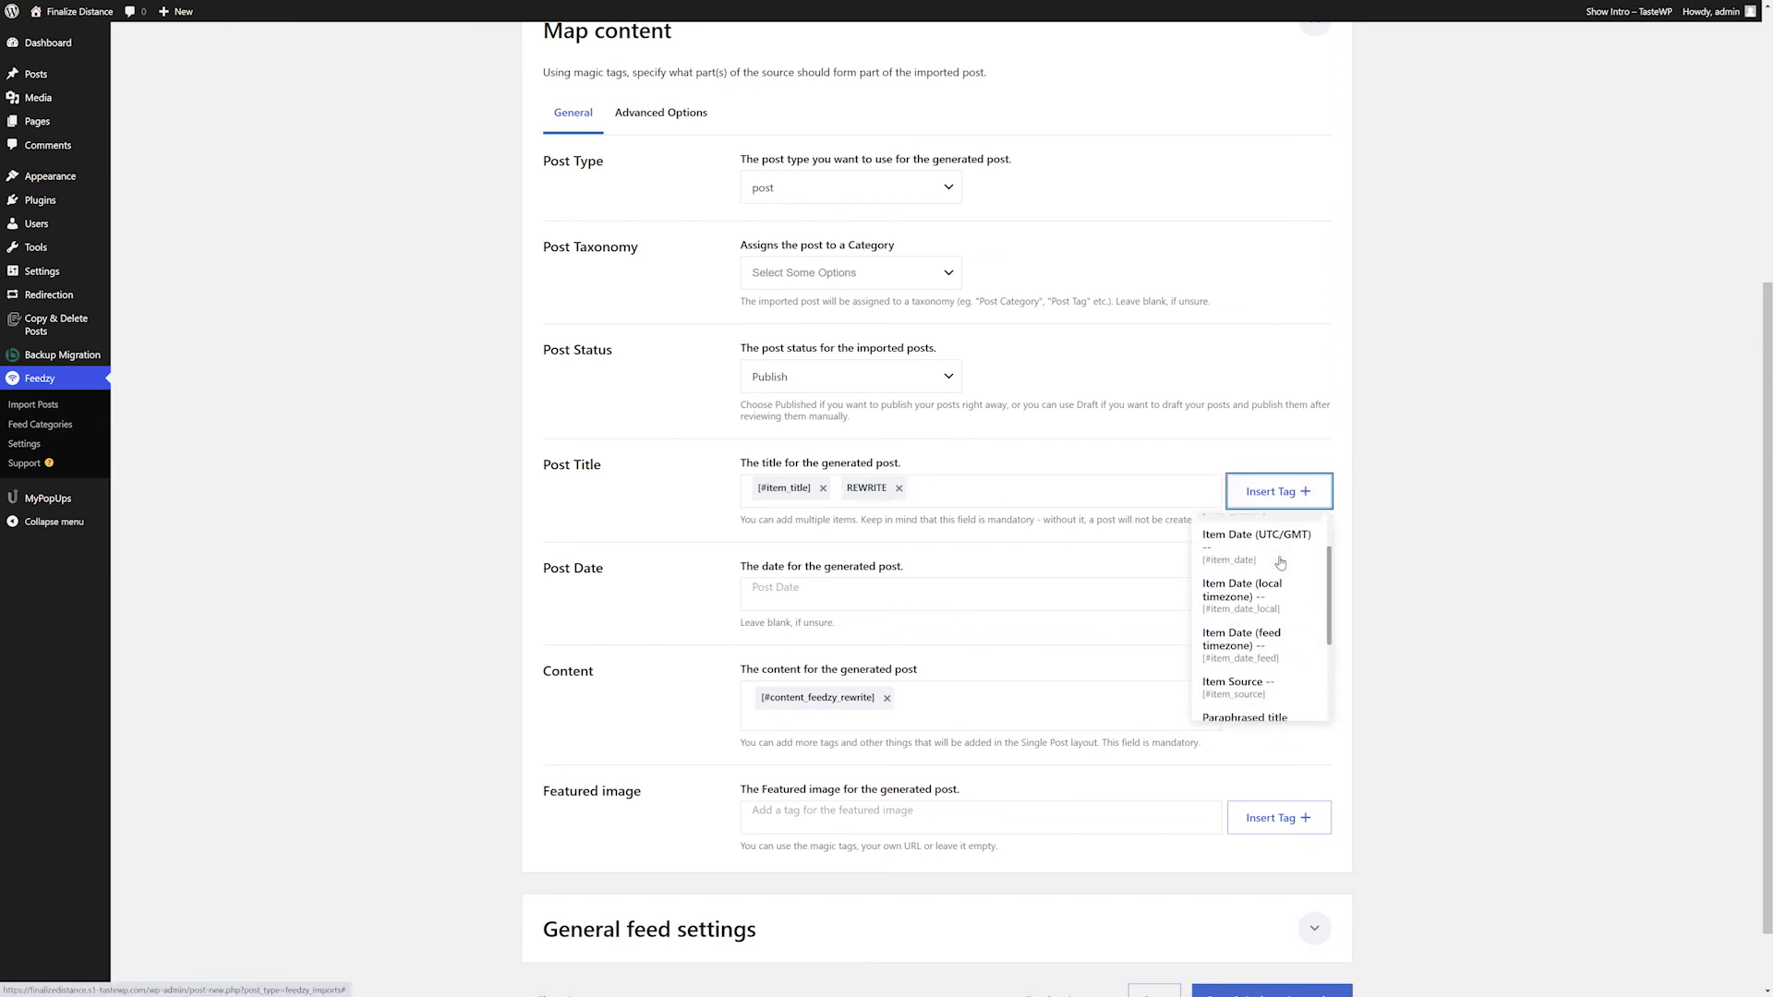
{"action": "left_click", "coordinate": [1255, 584]}
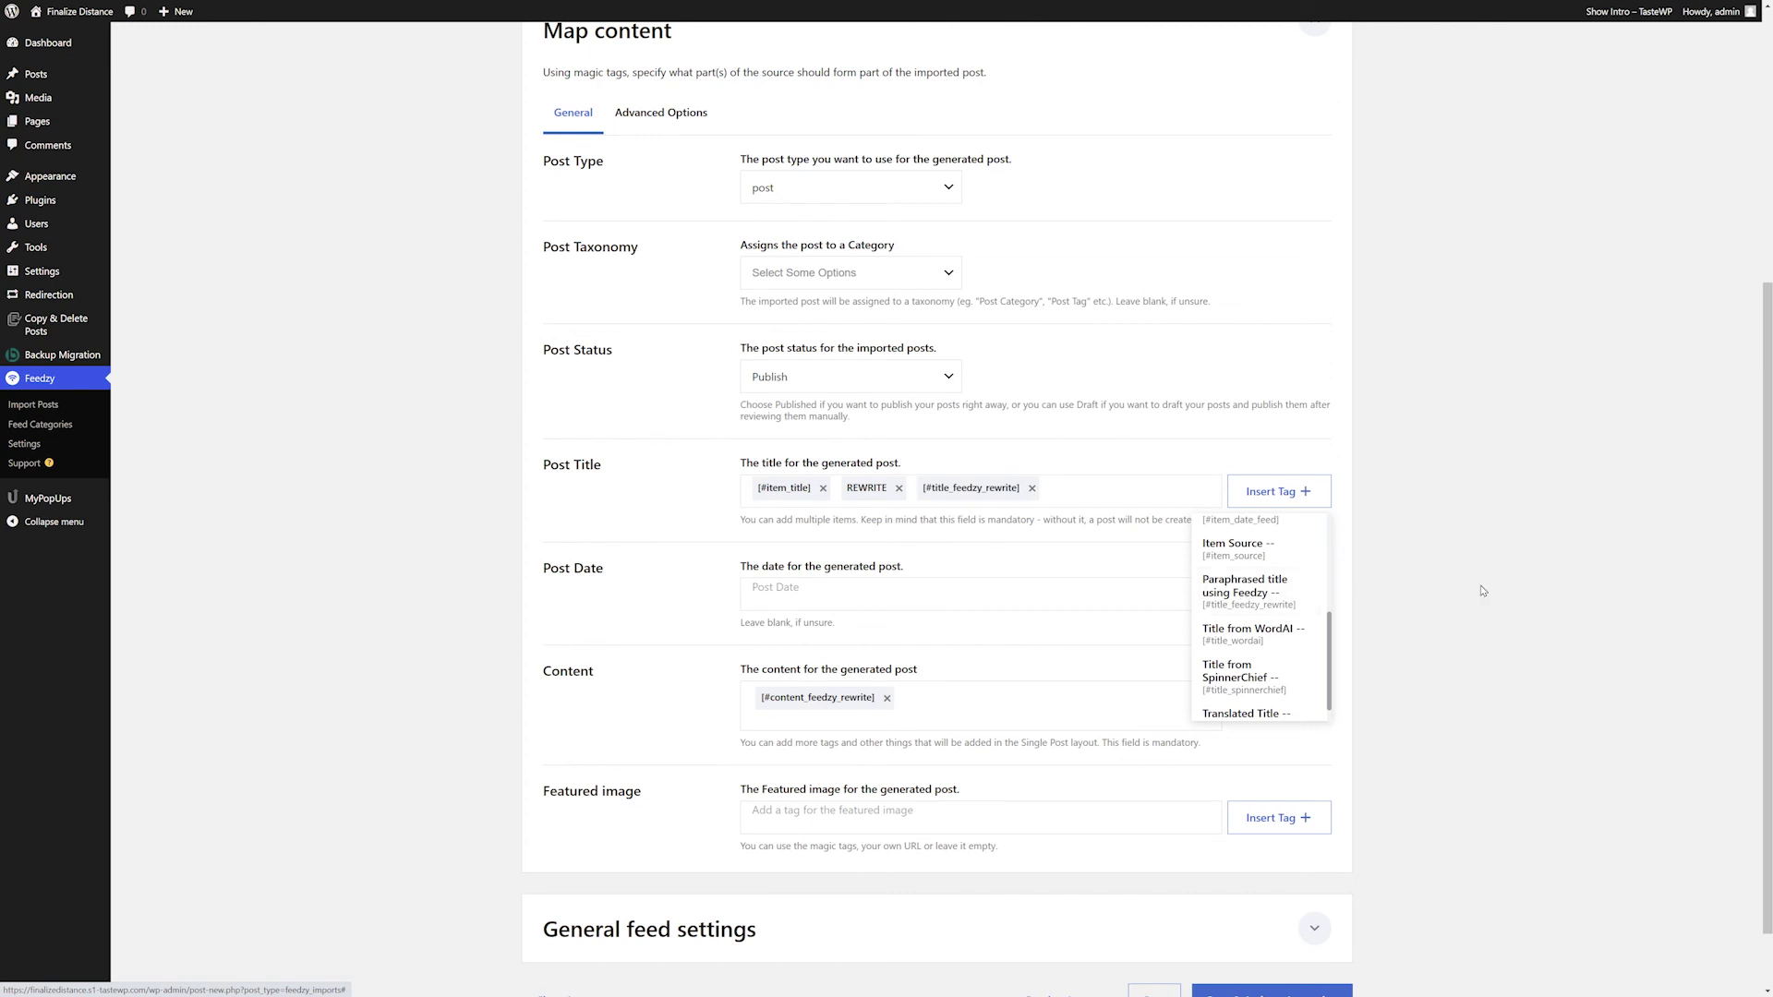
{"action": "scroll", "coordinate": [1396, 618], "scroll_direction": "down", "scroll_amount": 1}
Step: Save and run the Tutorial import, then browse the front-end posts showing REWRITE titles
{"action": "left_click", "coordinate": [1306, 920]}
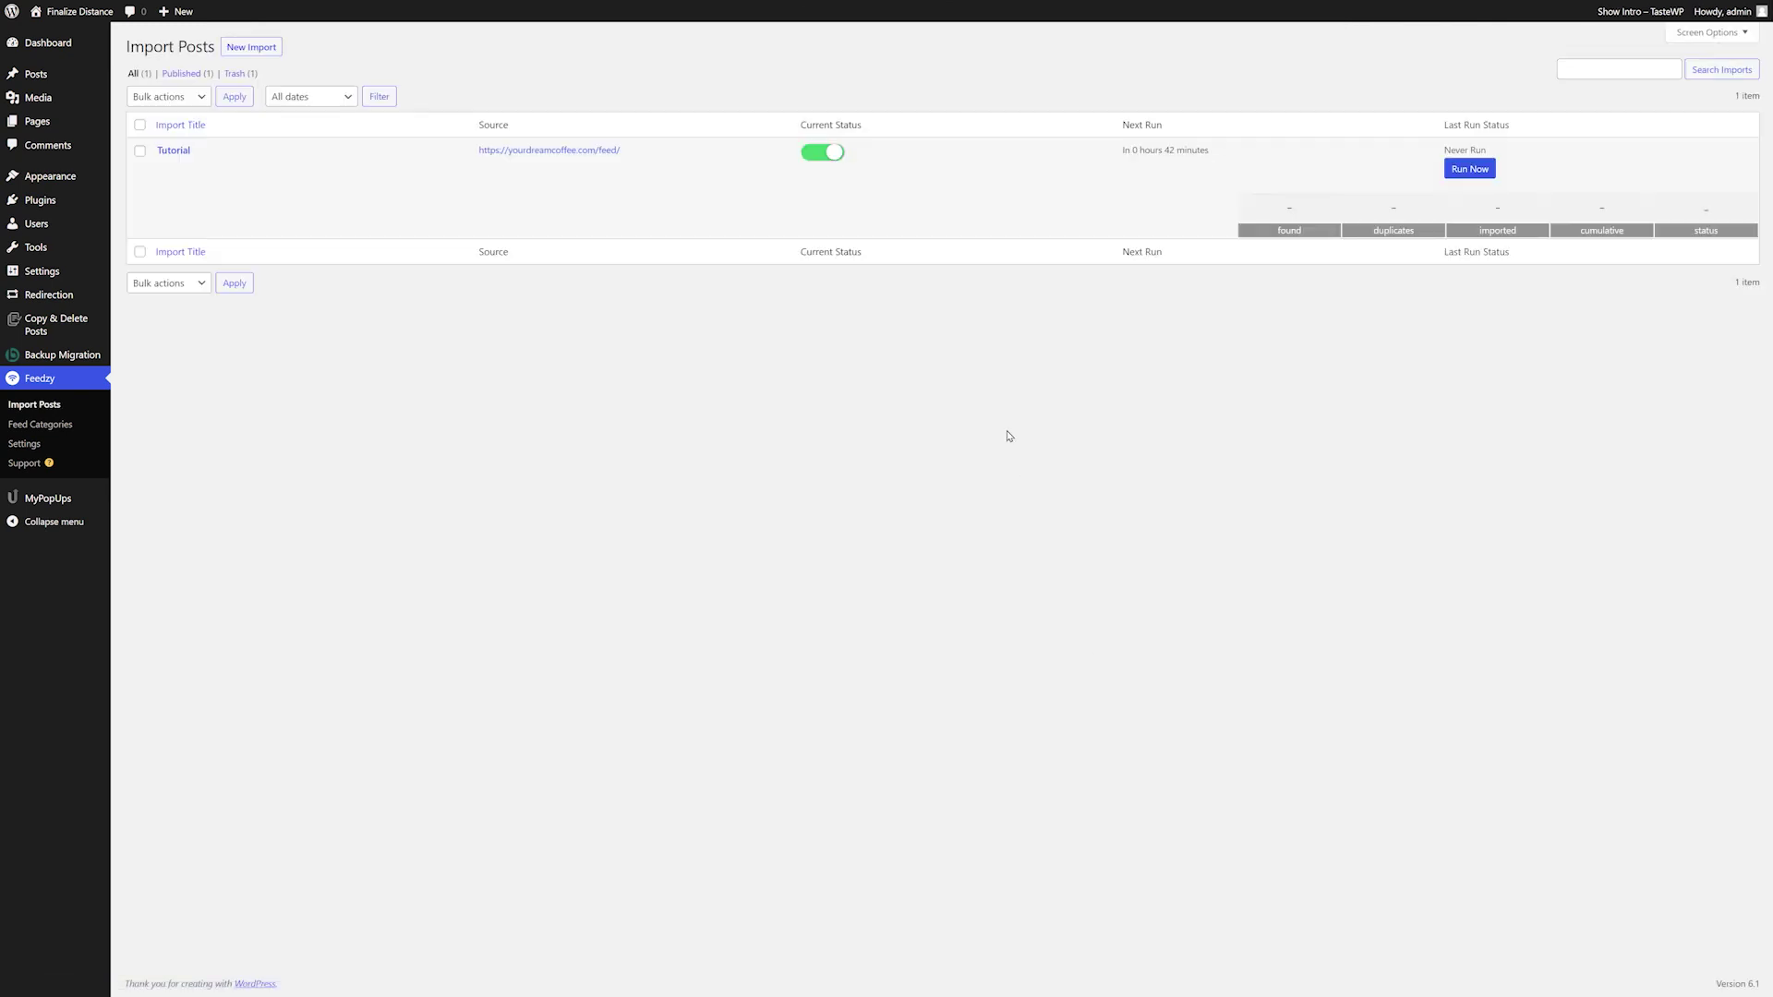
{"action": "left_click", "coordinate": [1491, 172]}
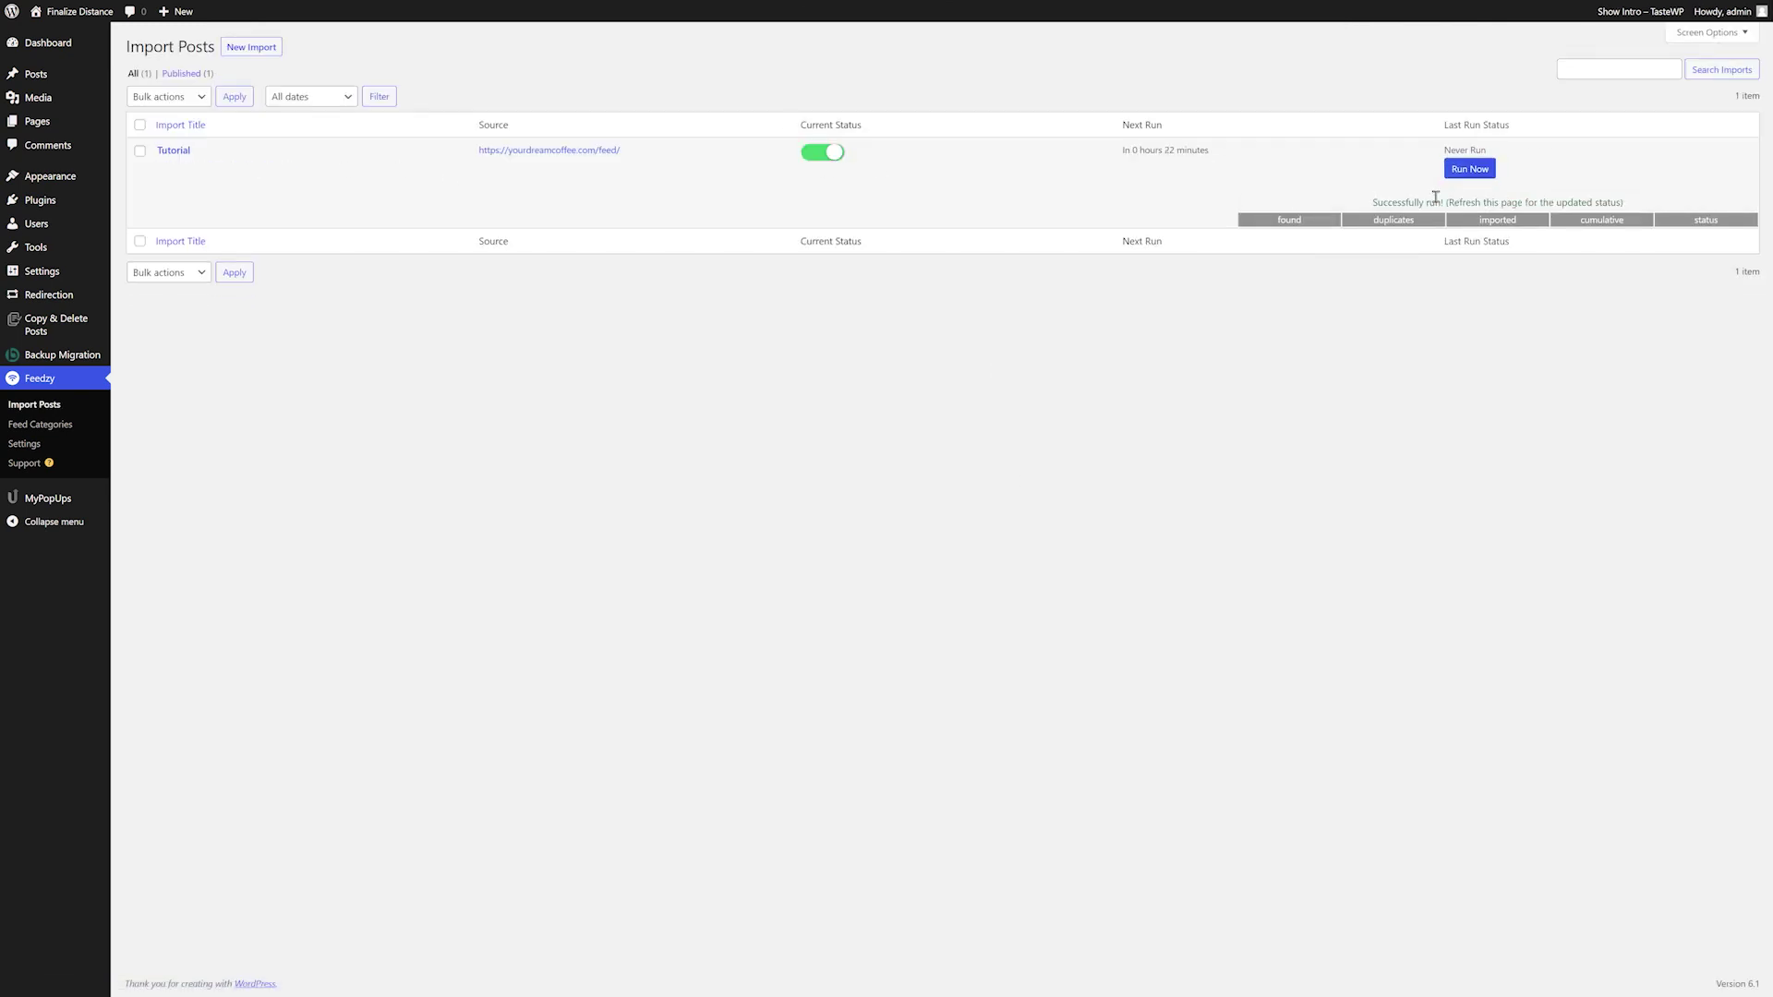
{"action": "left_click", "coordinate": [88, 13]}
{"action": "scroll", "coordinate": [463, 613], "scroll_direction": "down", "scroll_amount": 2}
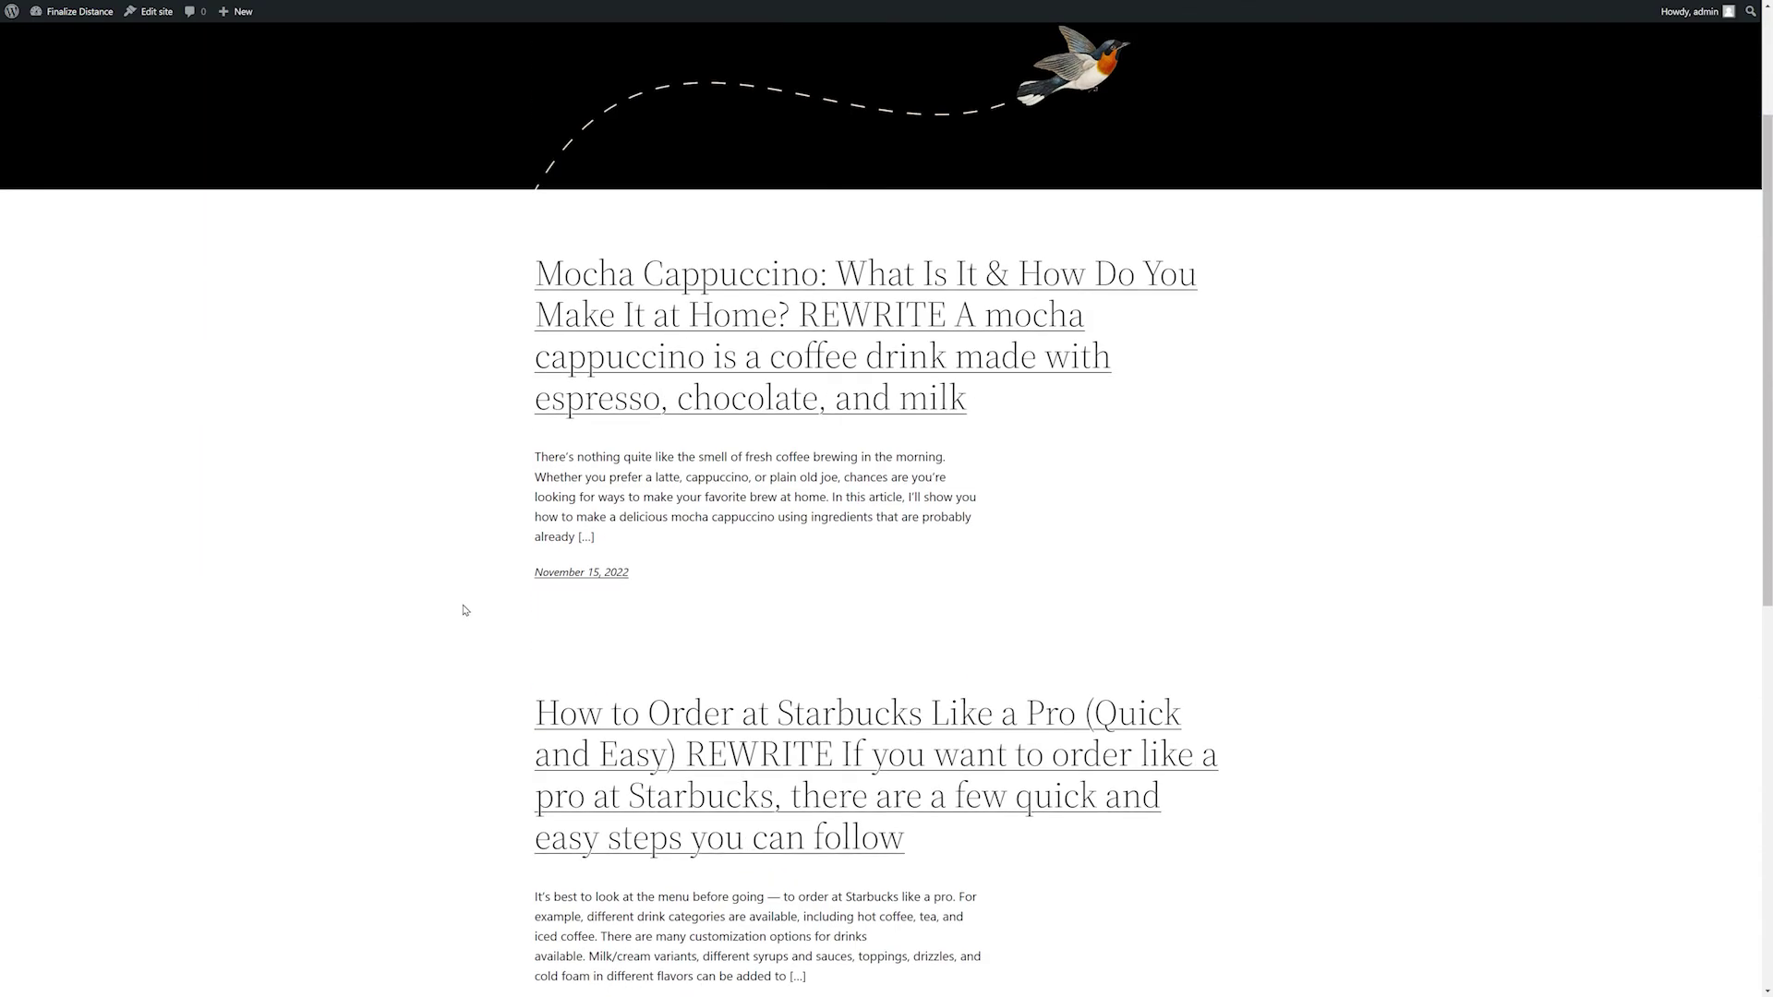
{"action": "scroll", "coordinate": [464, 610], "scroll_direction": "down", "scroll_amount": 2}
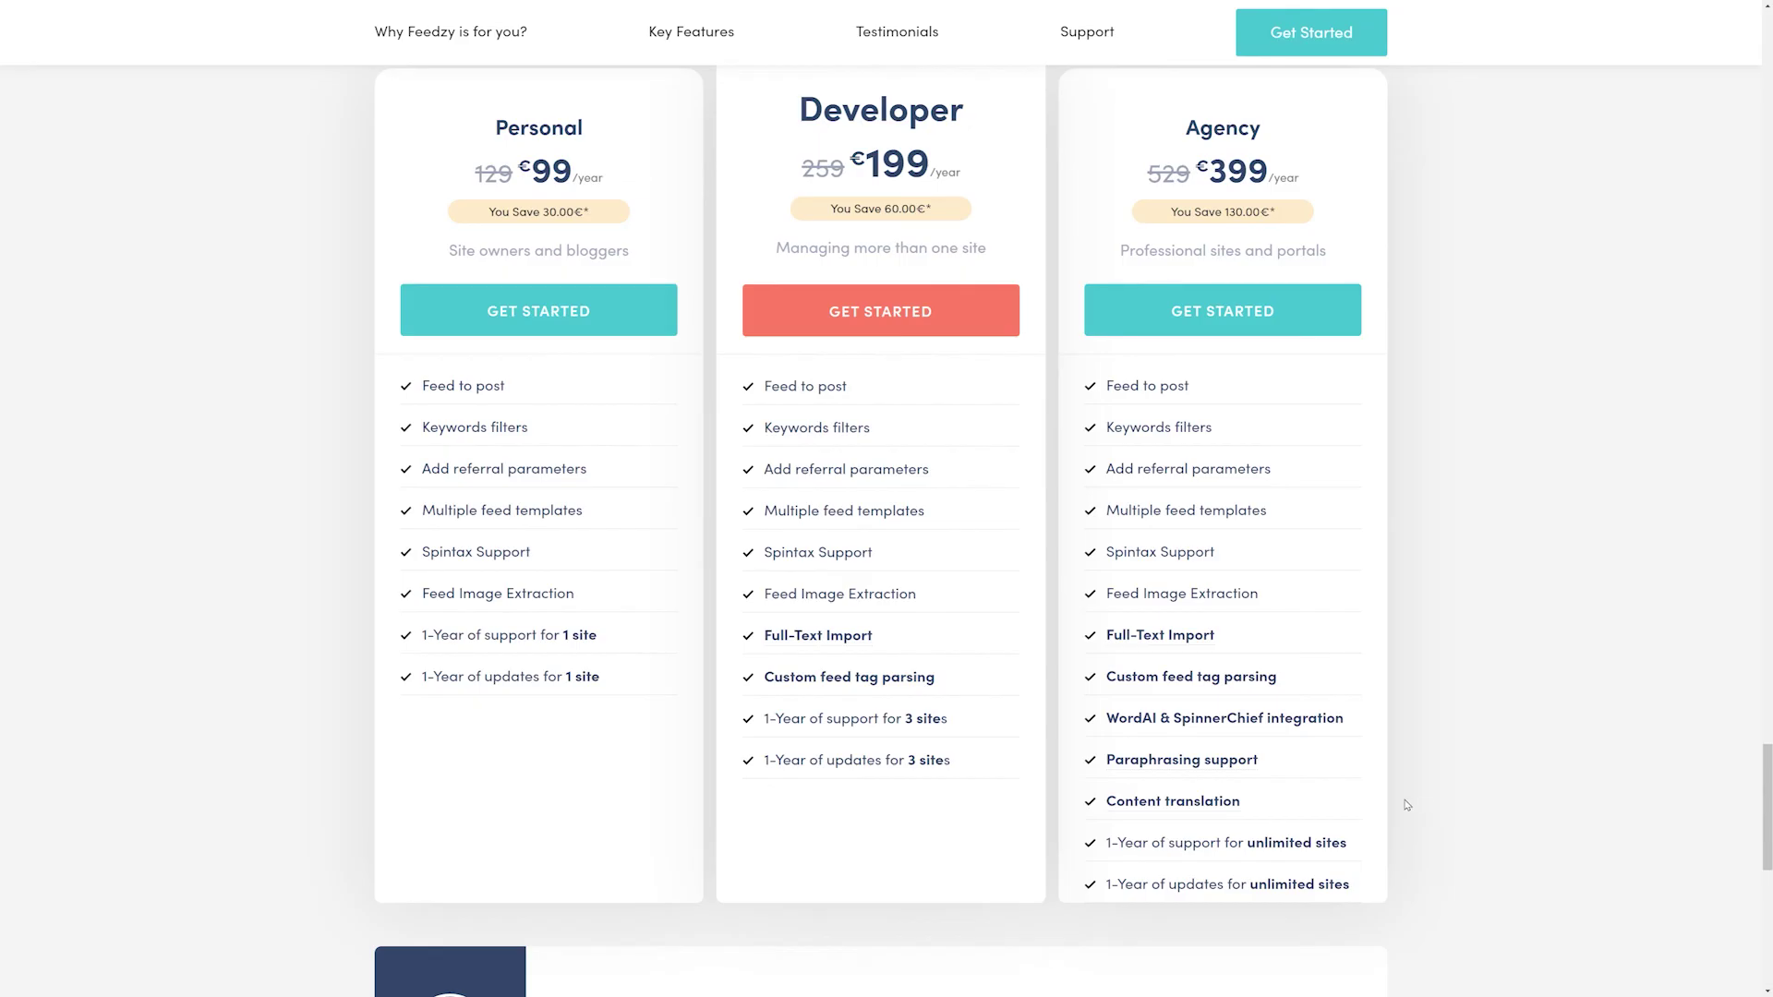
{"action": "mouse_move", "coordinate": [1209, 806]}
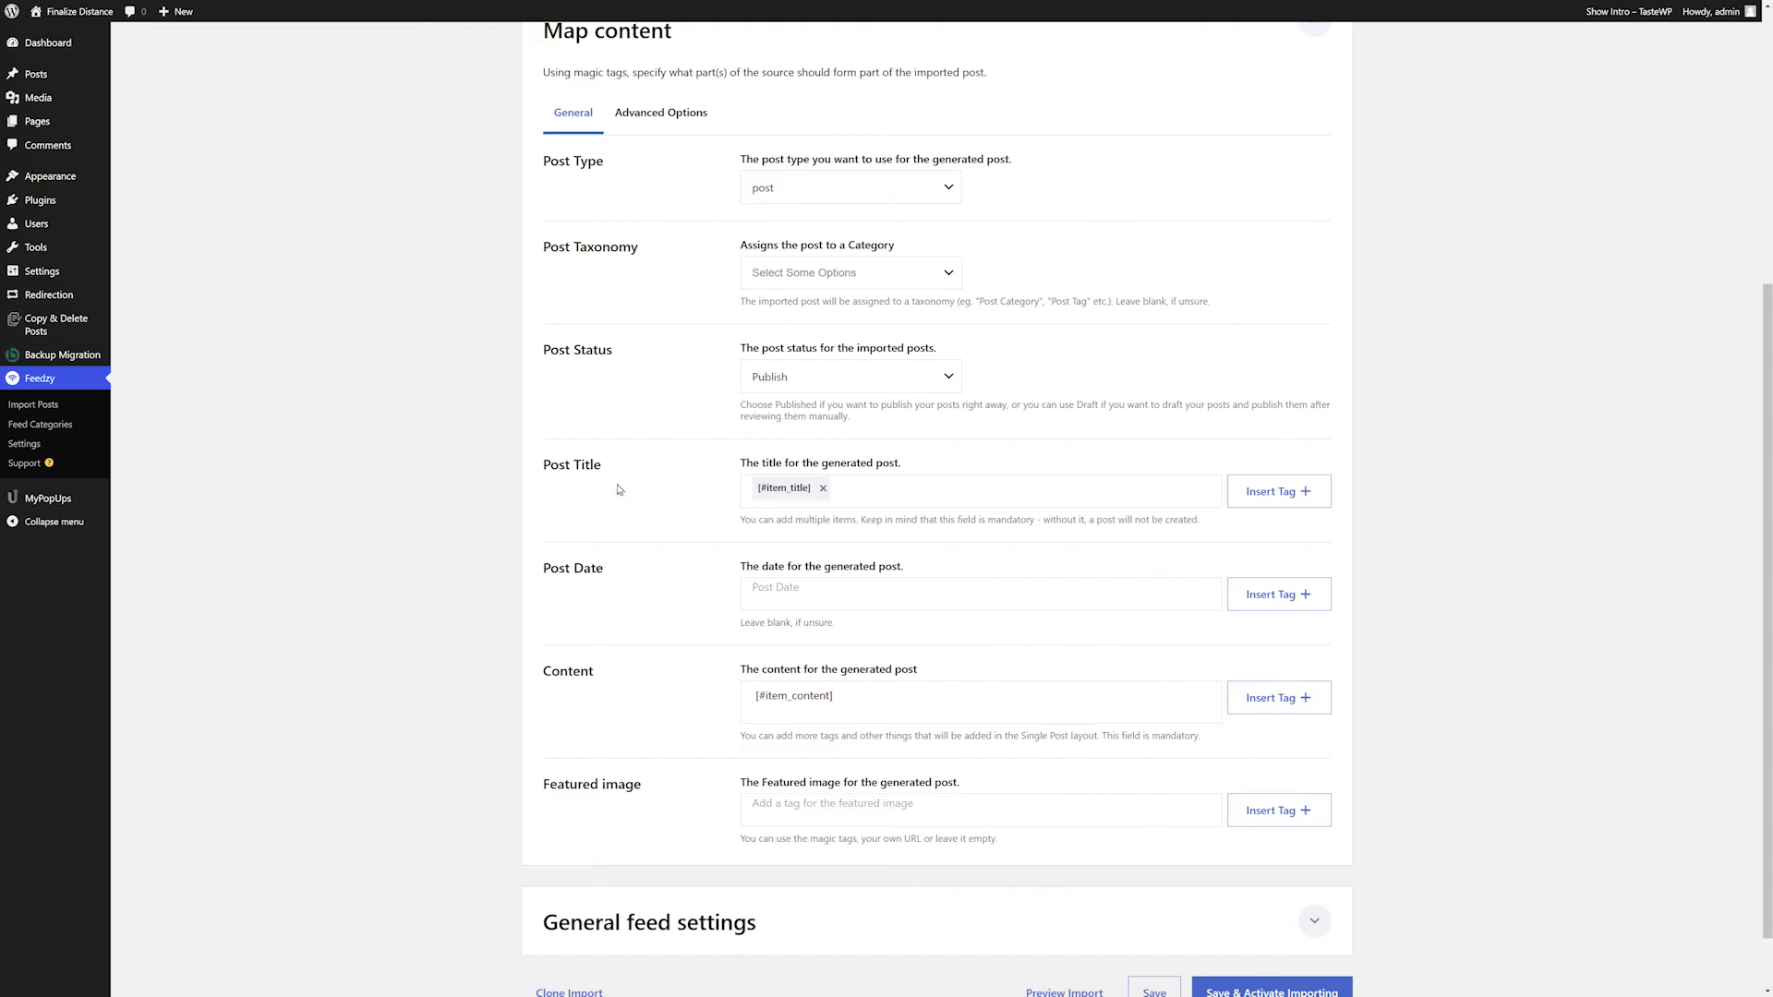
Step: Add the [#translated_title] tag to the Post Title mapping
{"action": "left_click", "coordinate": [1305, 487]}
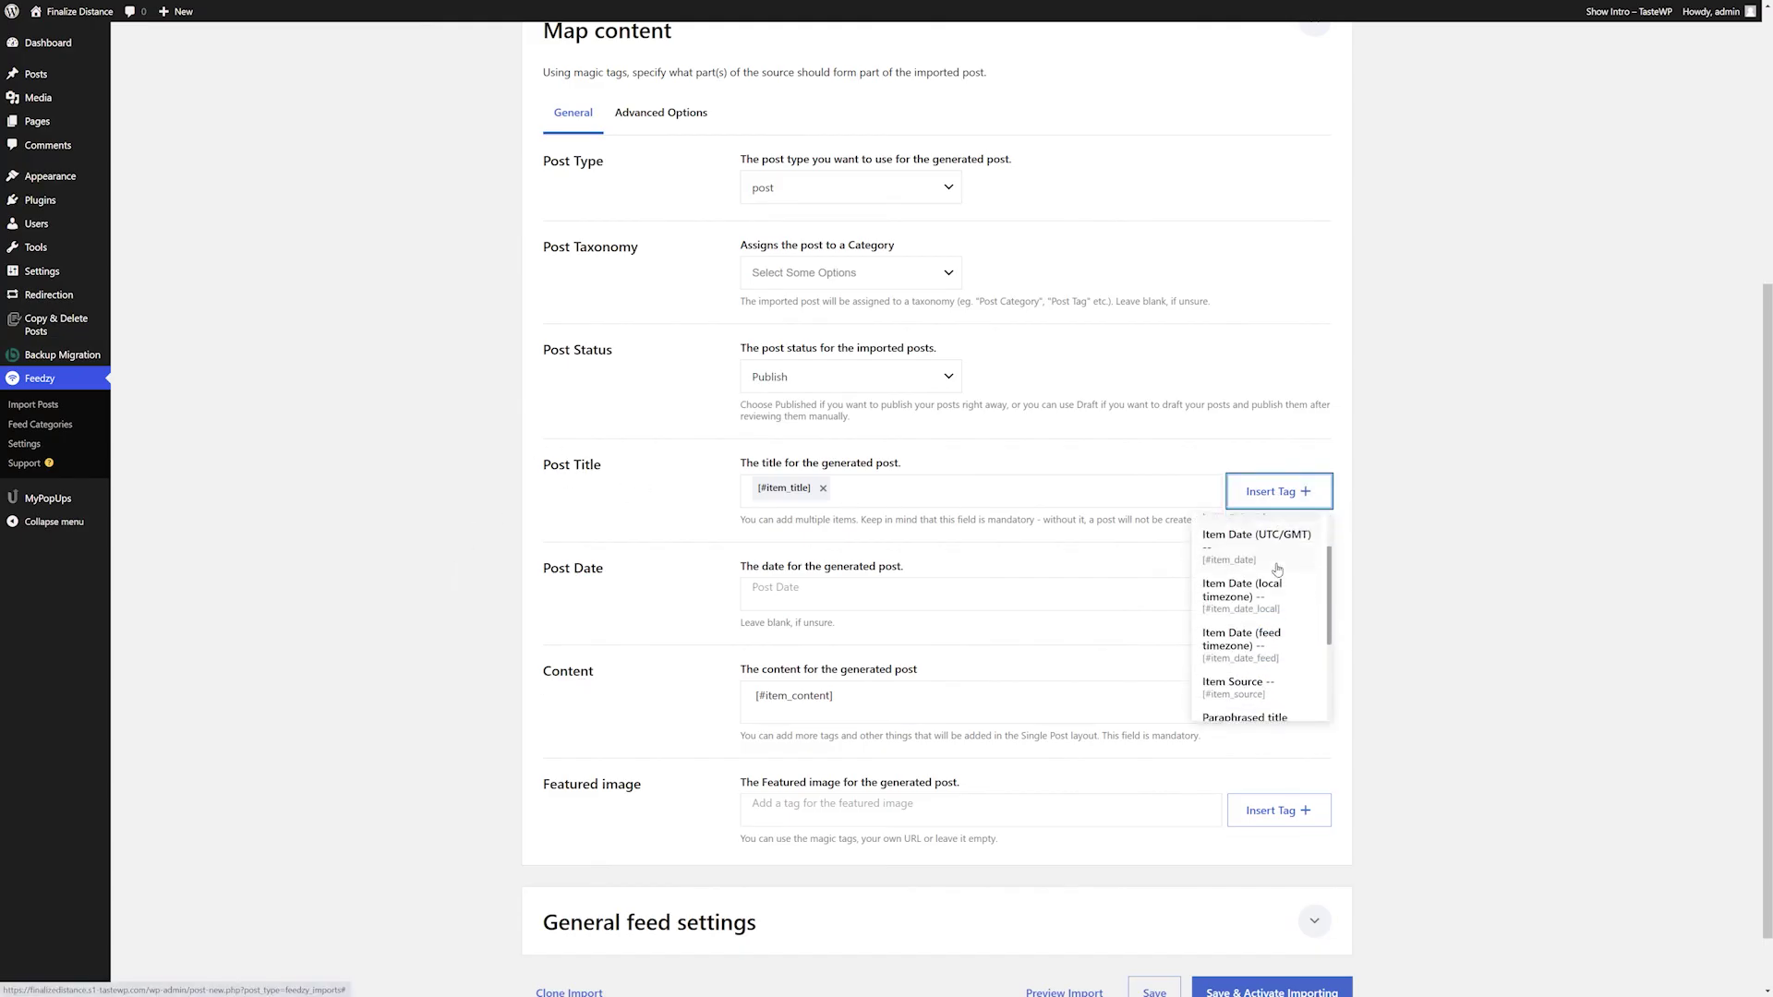
{"action": "scroll", "coordinate": [1276, 568], "scroll_direction": "down", "scroll_amount": 3}
{"action": "left_click", "coordinate": [1243, 692]}
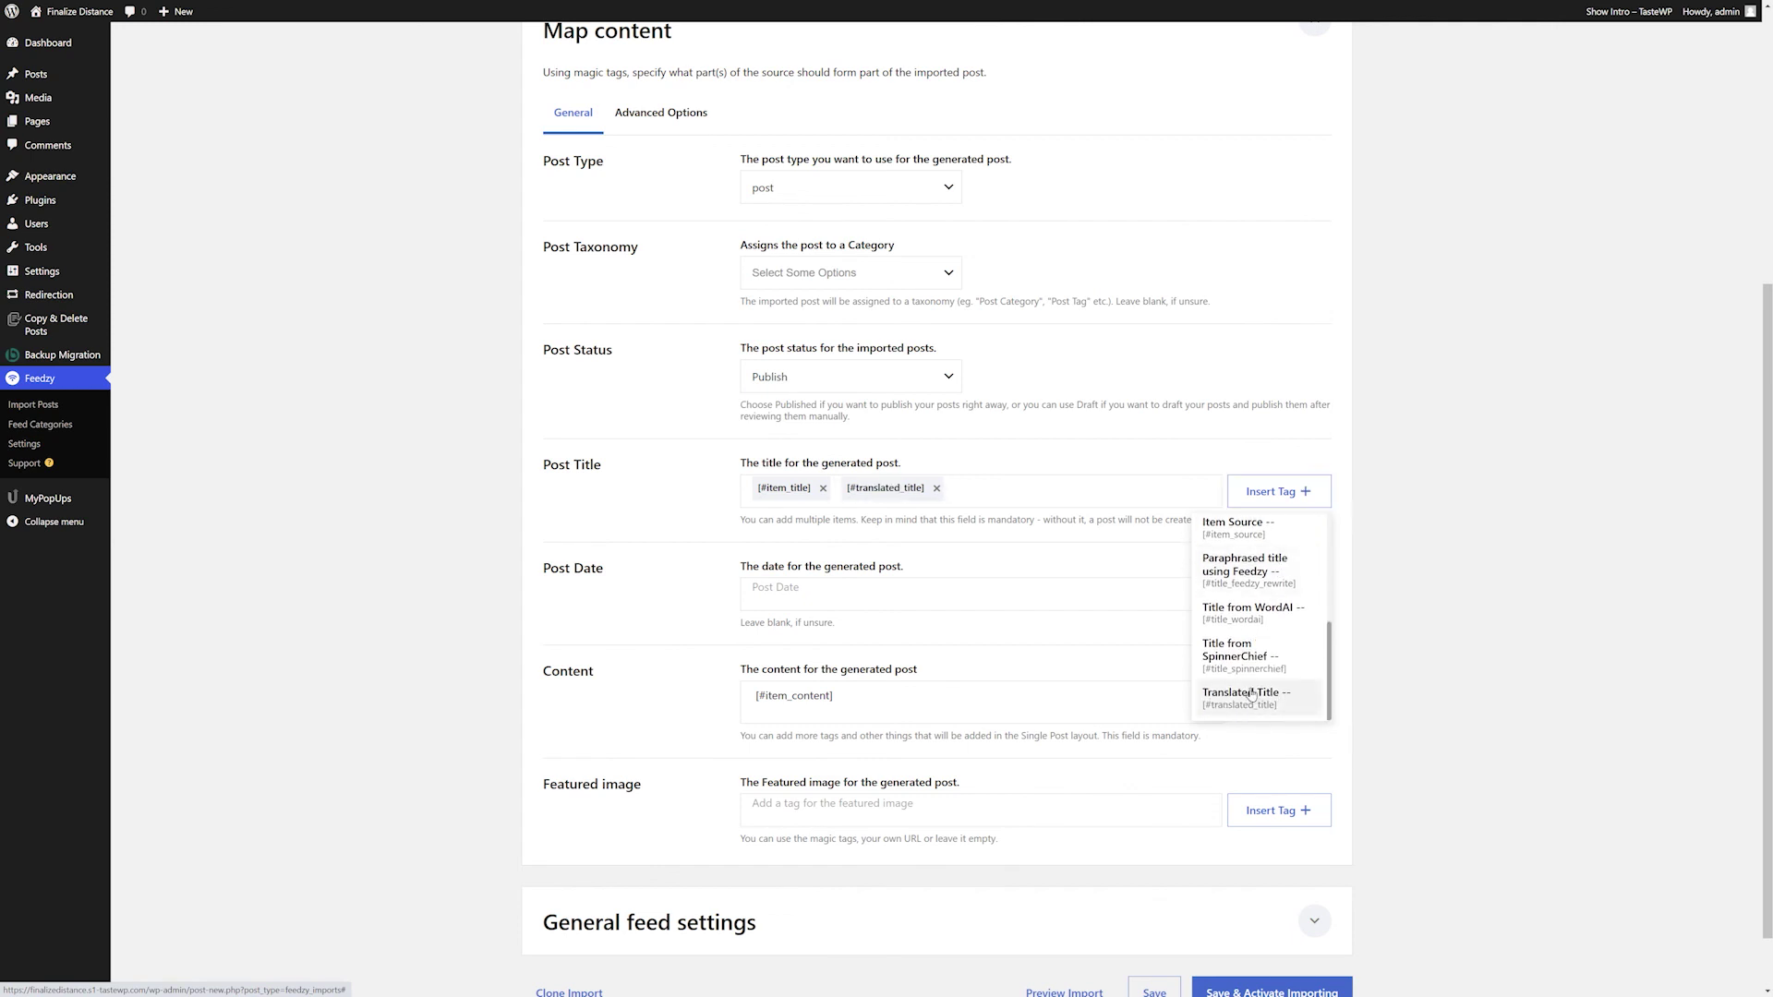
Step: Add the [#translated_content] tag to the Content mapping and expand General feed settings
{"action": "left_click", "coordinate": [1282, 711]}
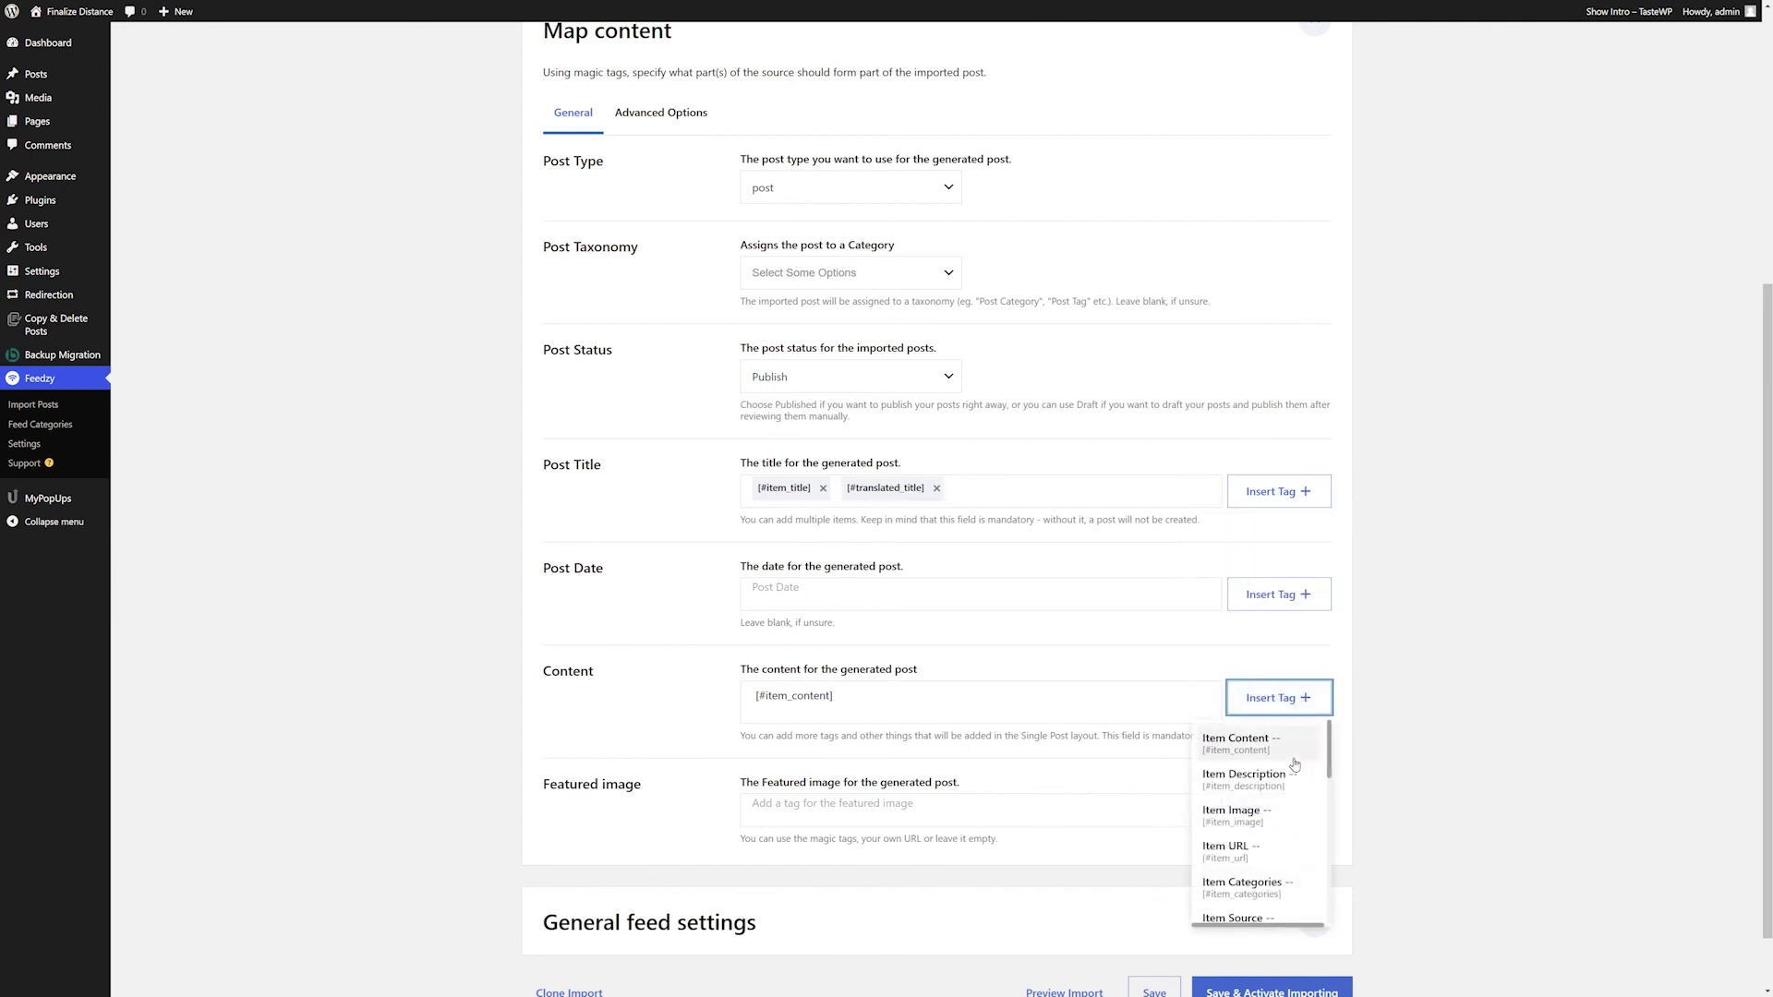
{"action": "scroll", "coordinate": [1288, 766], "scroll_direction": "down", "scroll_amount": 4}
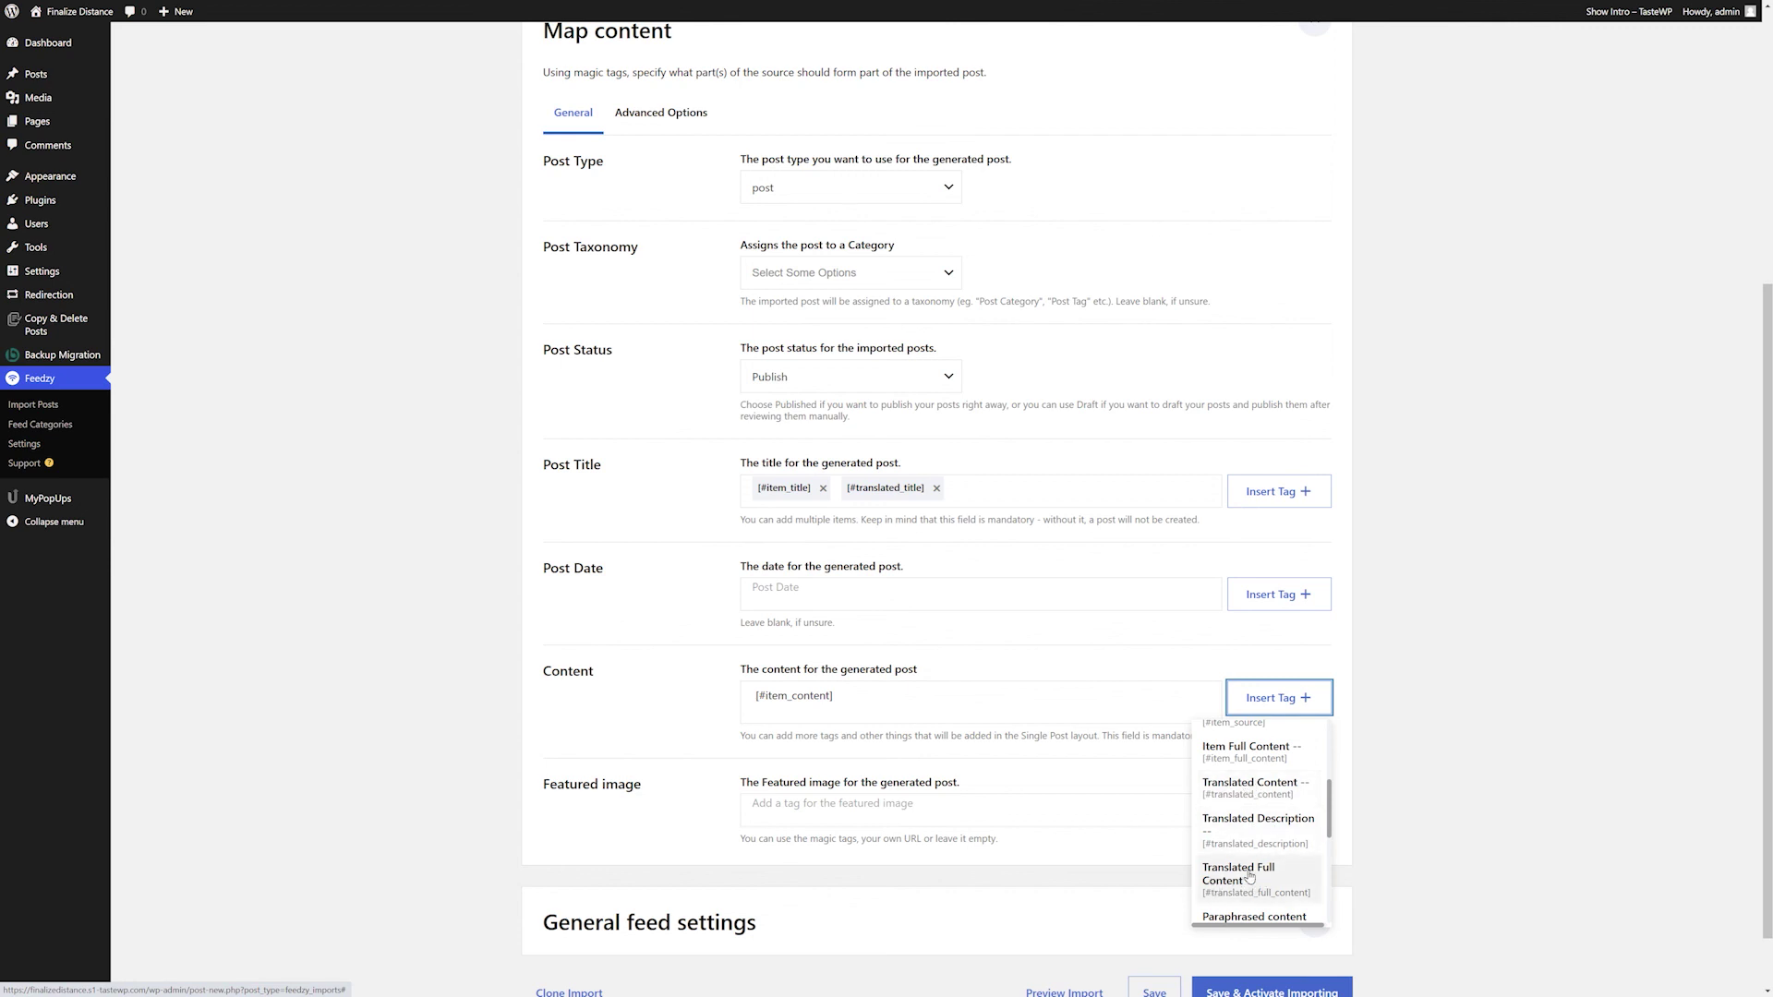
{"action": "left_click", "coordinate": [1267, 796]}
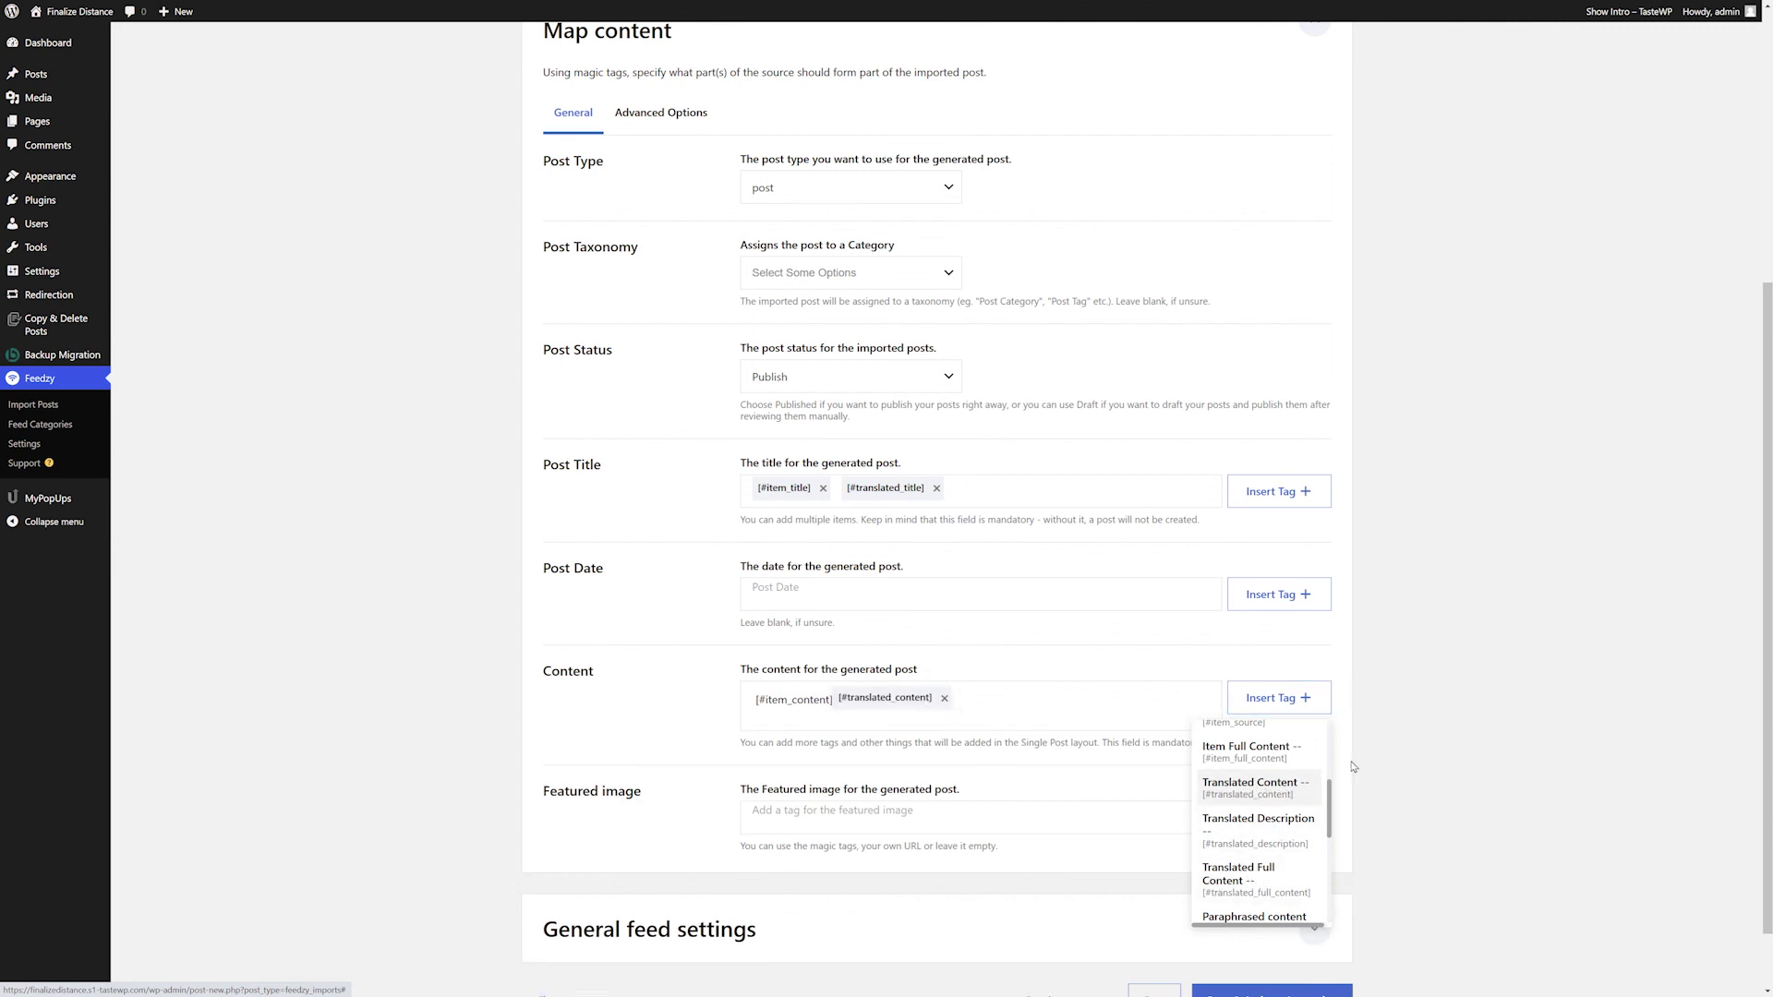
{"action": "left_click", "coordinate": [1401, 716]}
{"action": "scroll", "coordinate": [1392, 714], "scroll_direction": "down", "scroll_amount": 1}
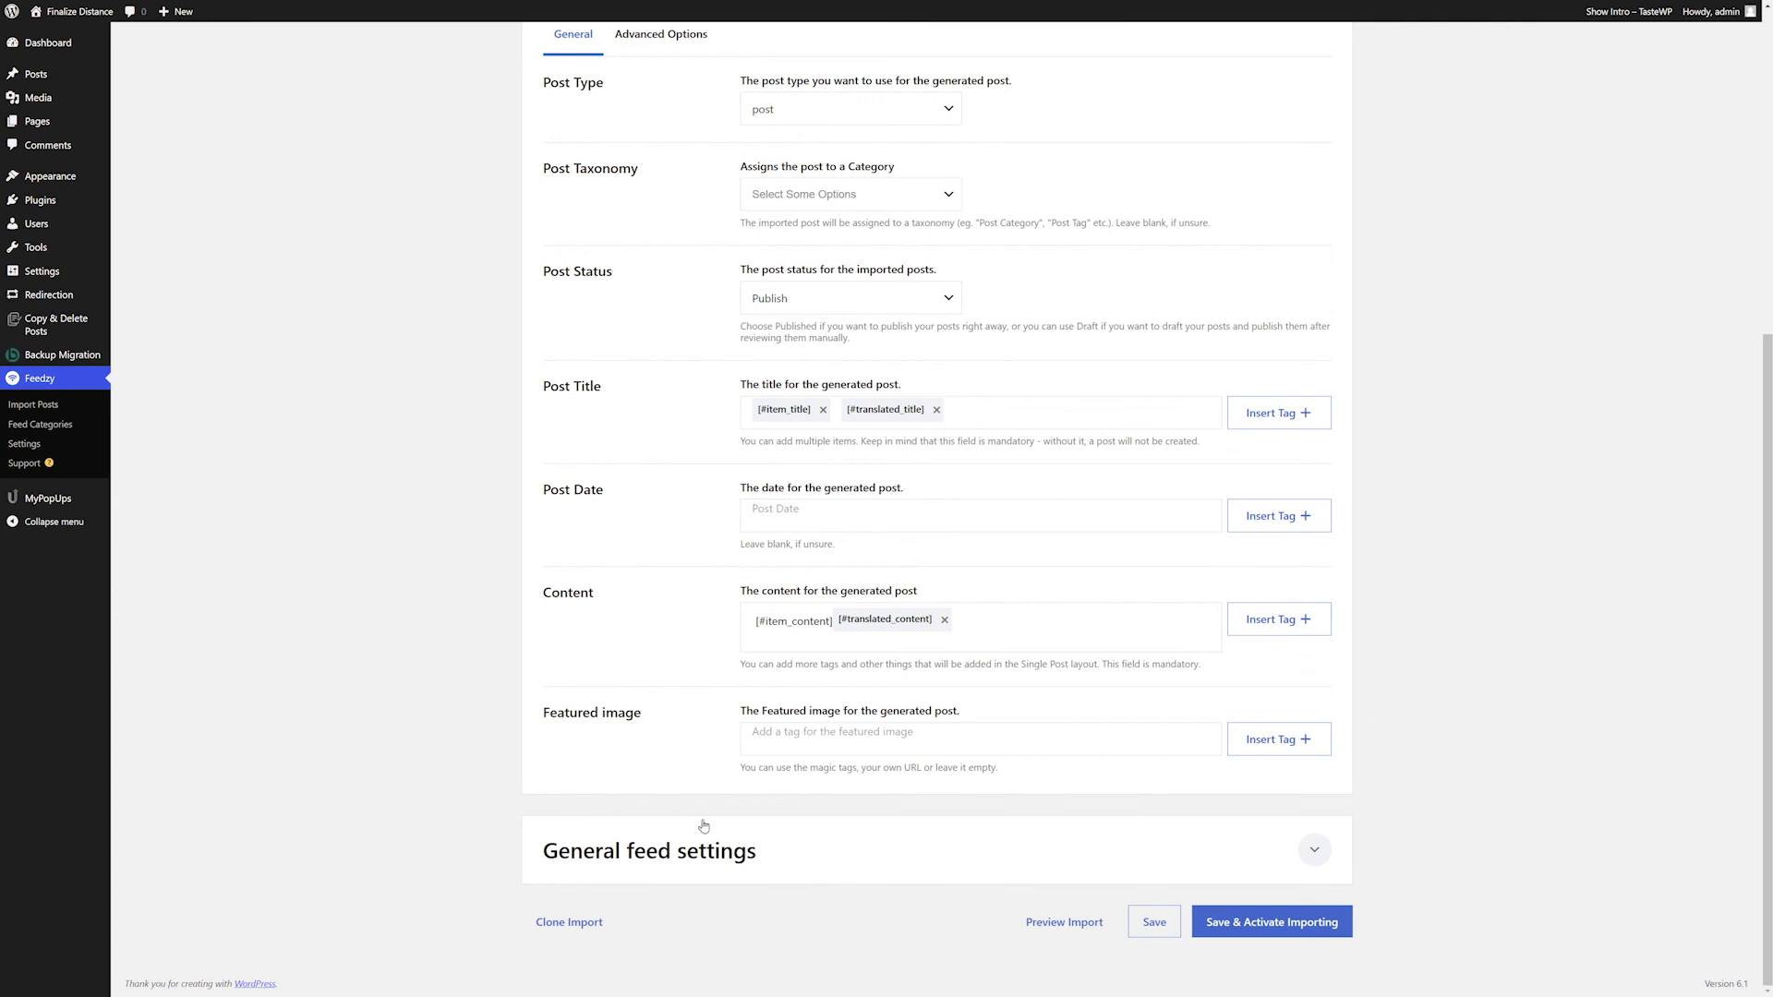
{"action": "left_click", "coordinate": [862, 848]}
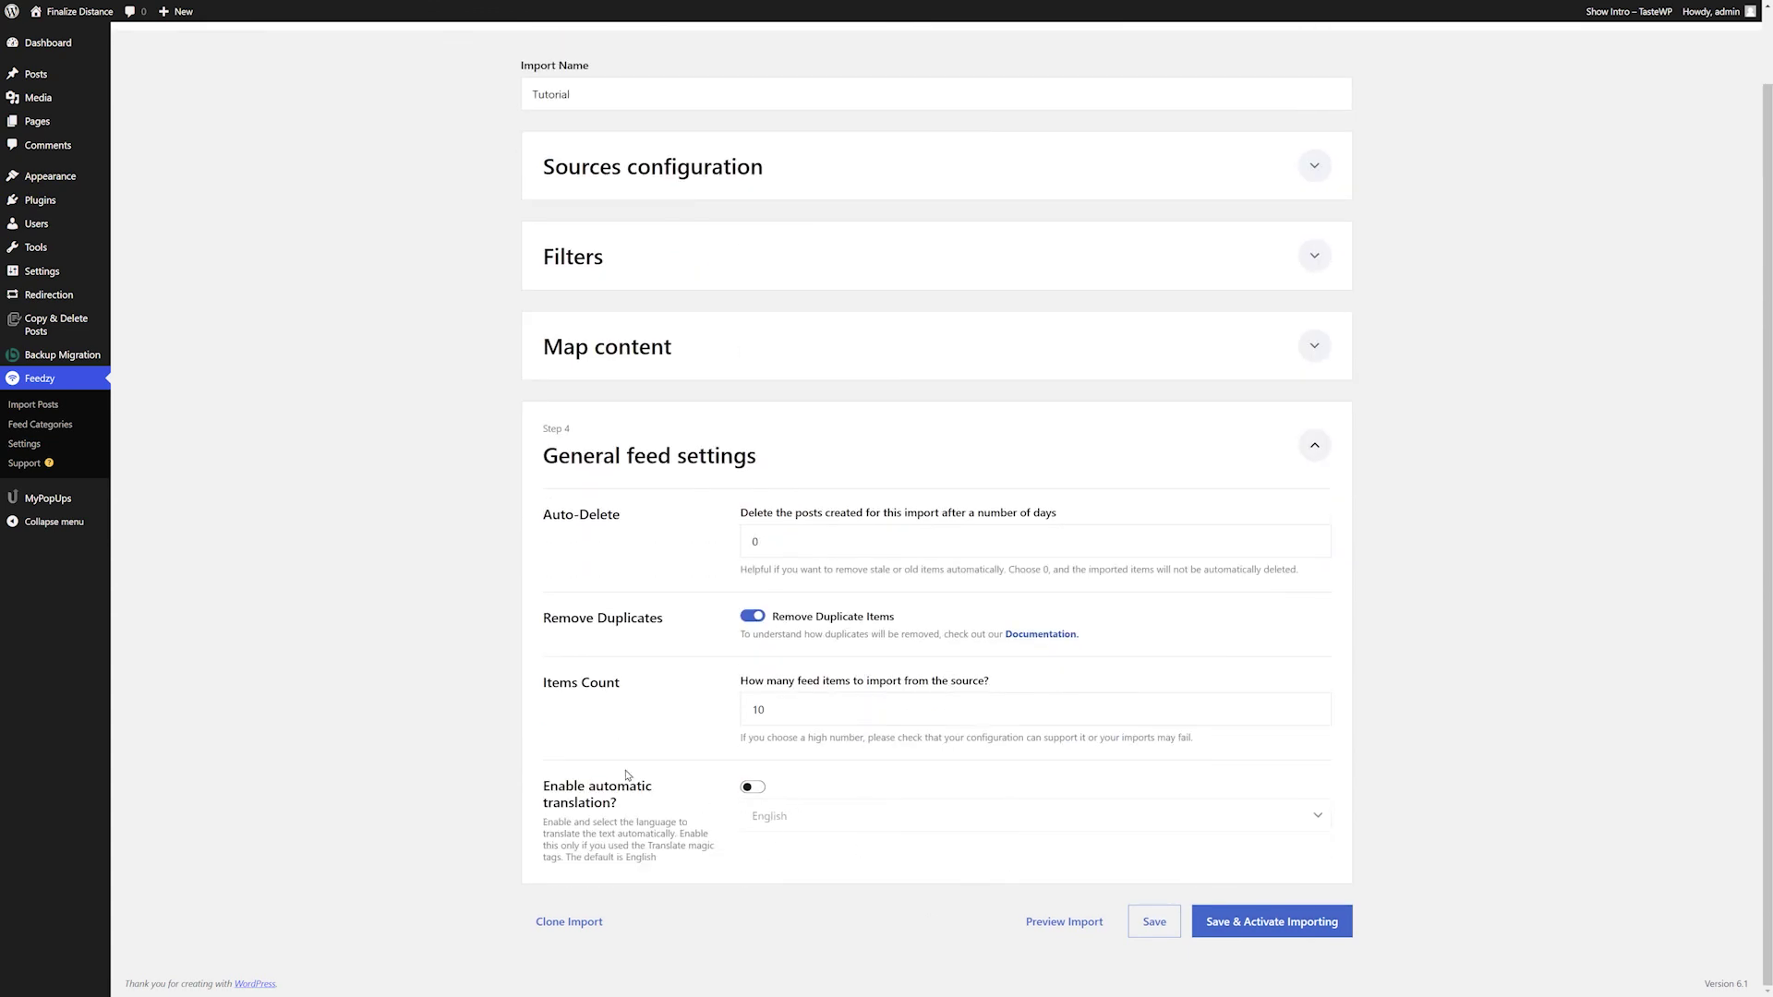
Step: Enable automatic translation to Romanian, then save and activate the import
{"action": "left_click", "coordinate": [752, 787]}
{"action": "left_click", "coordinate": [851, 816]}
{"action": "type", "text": "roma"}
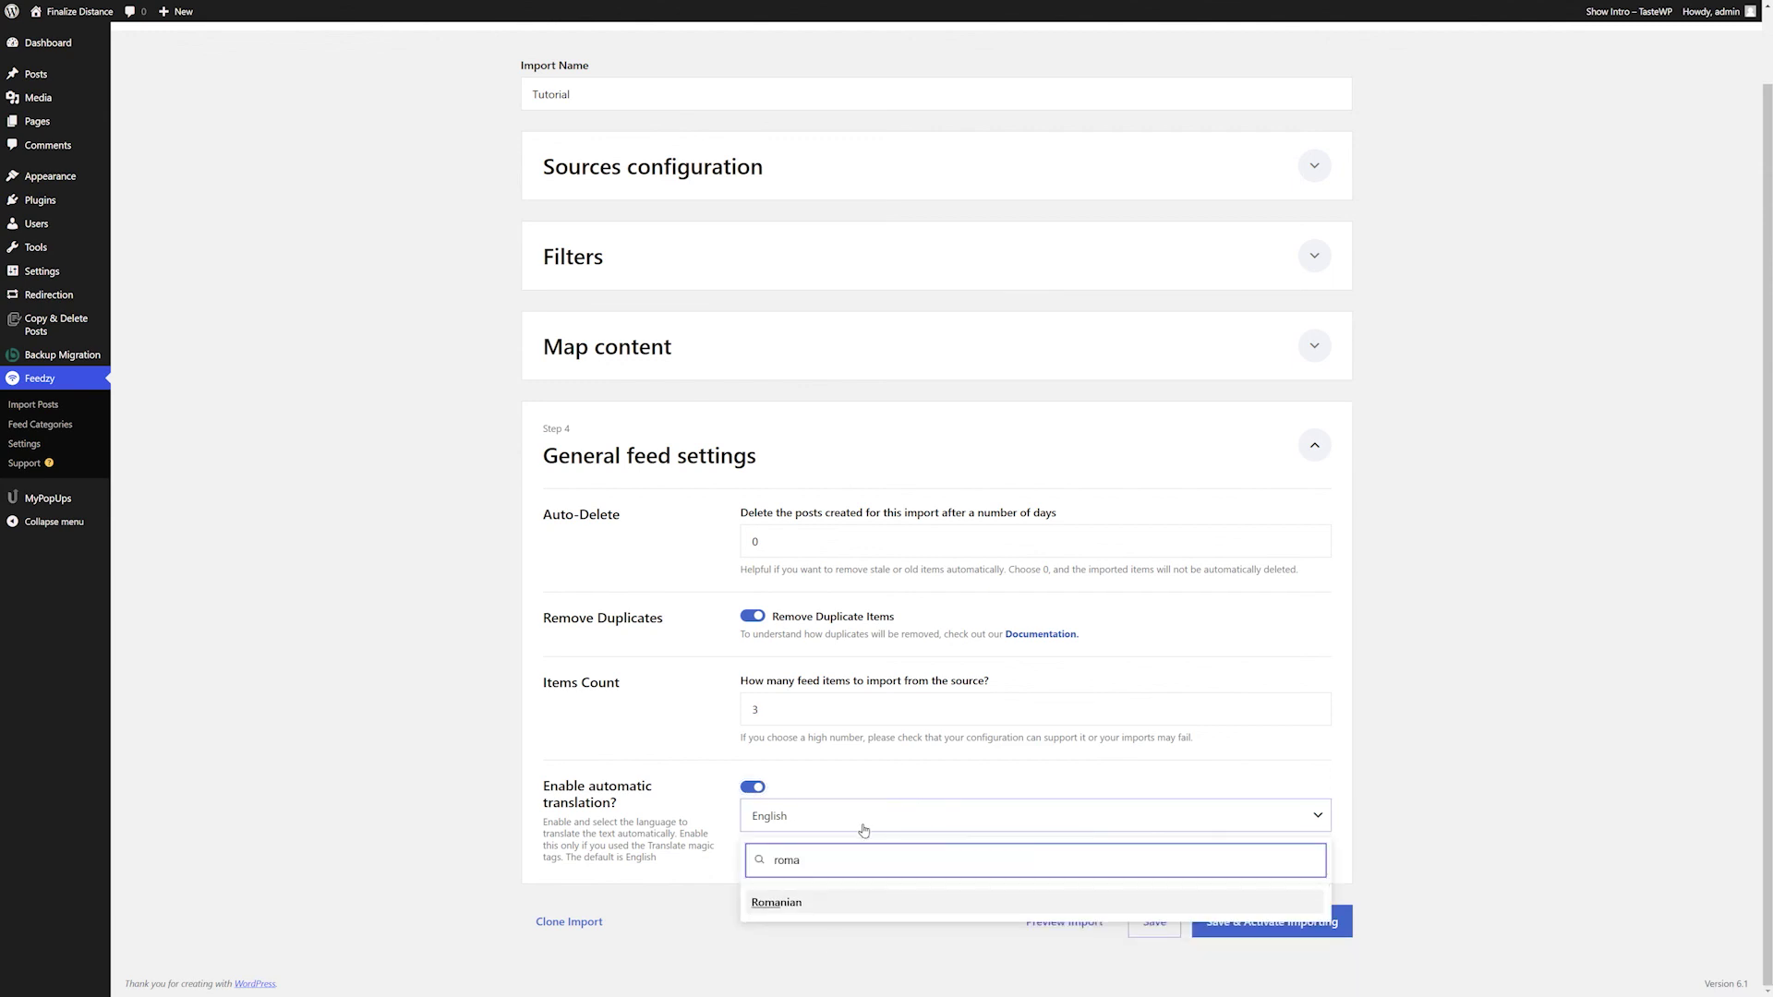
{"action": "left_click", "coordinate": [813, 910]}
{"action": "left_click", "coordinate": [1301, 923]}
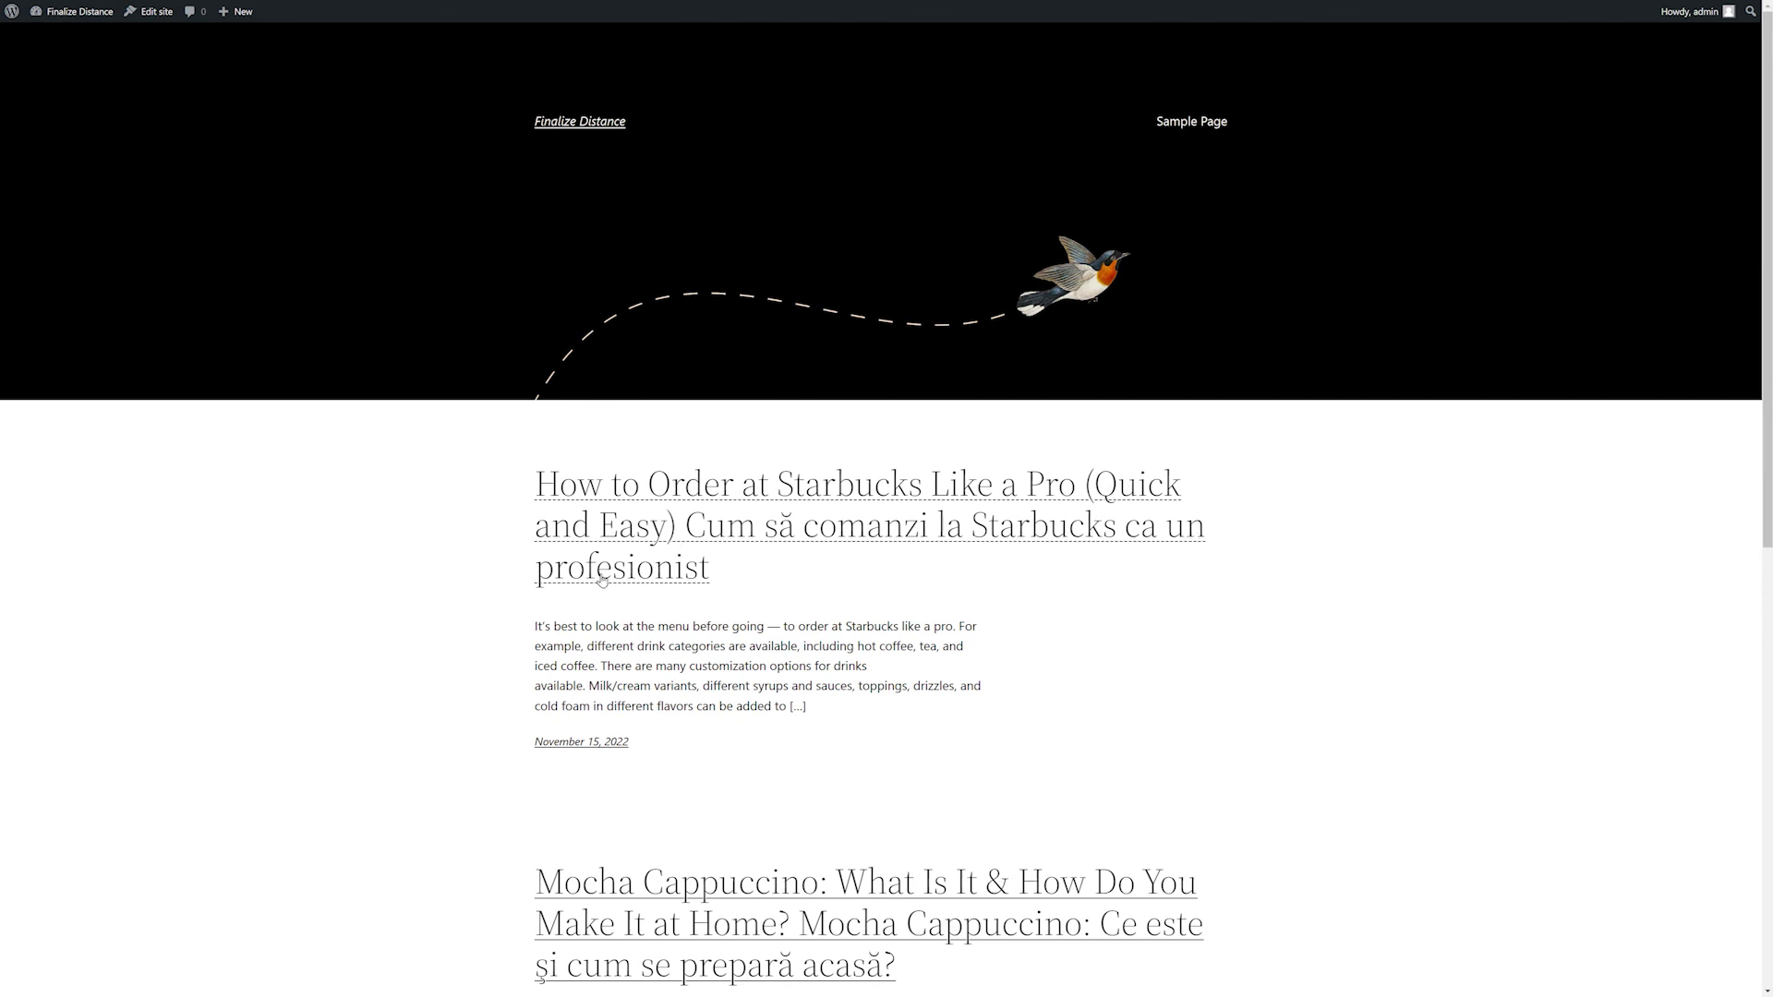
{"action": "scroll", "coordinate": [623, 589], "scroll_direction": "down", "scroll_amount": 2}
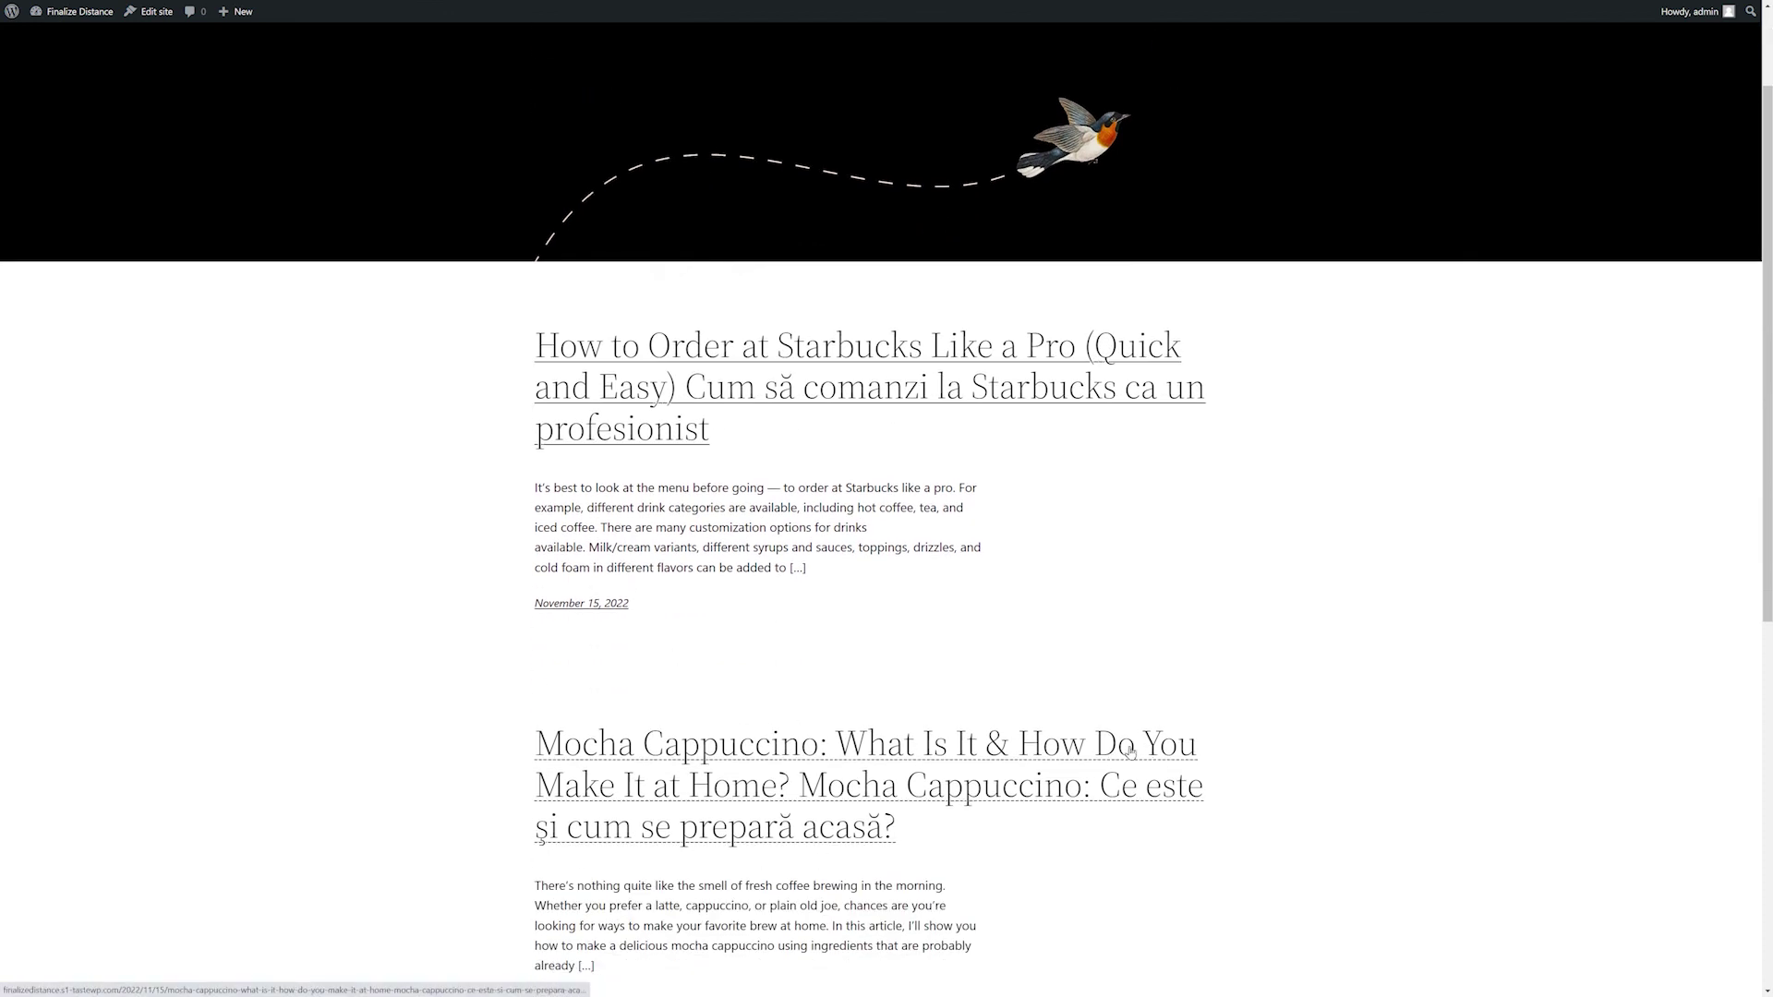